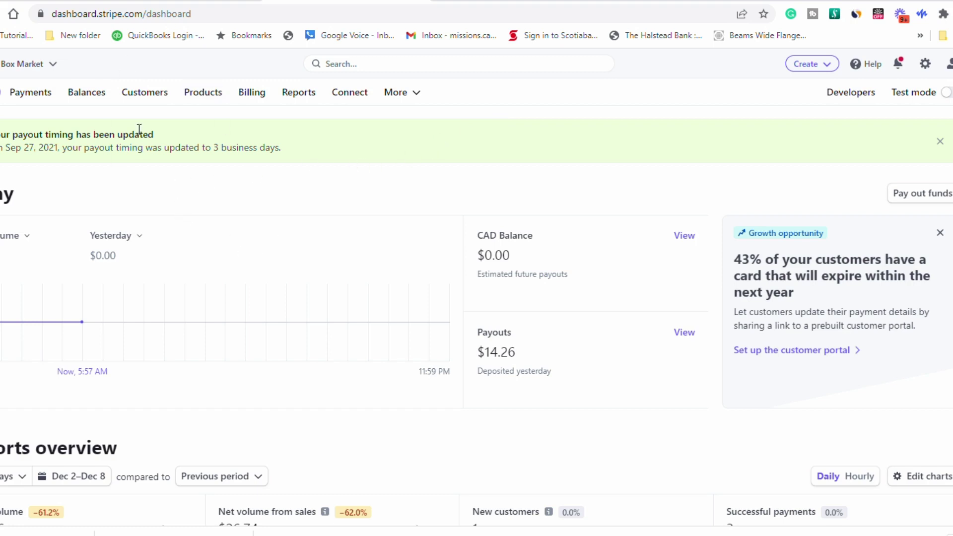
# Step: Go to the Payment links list from the More menu in the top navigation
pyautogui.click(417, 94)
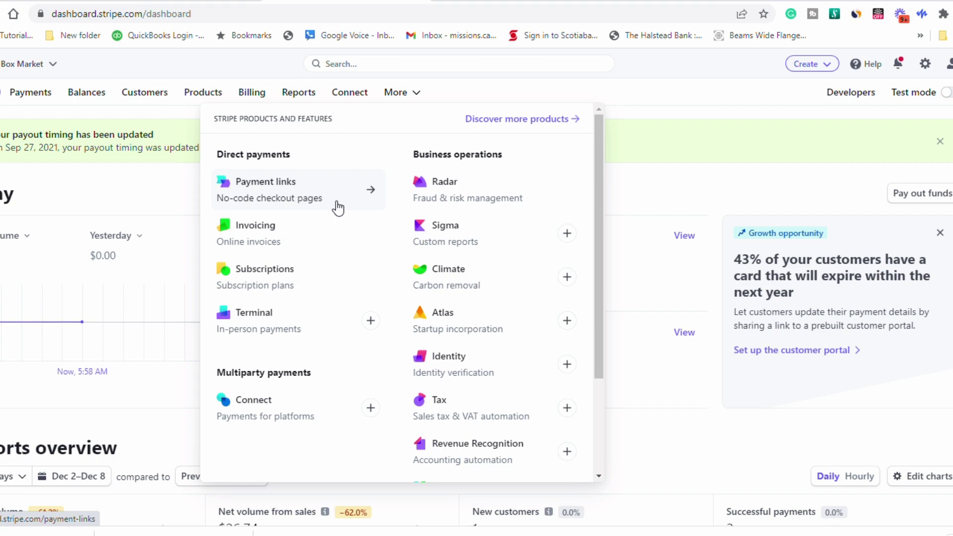
pyautogui.click(286, 195)
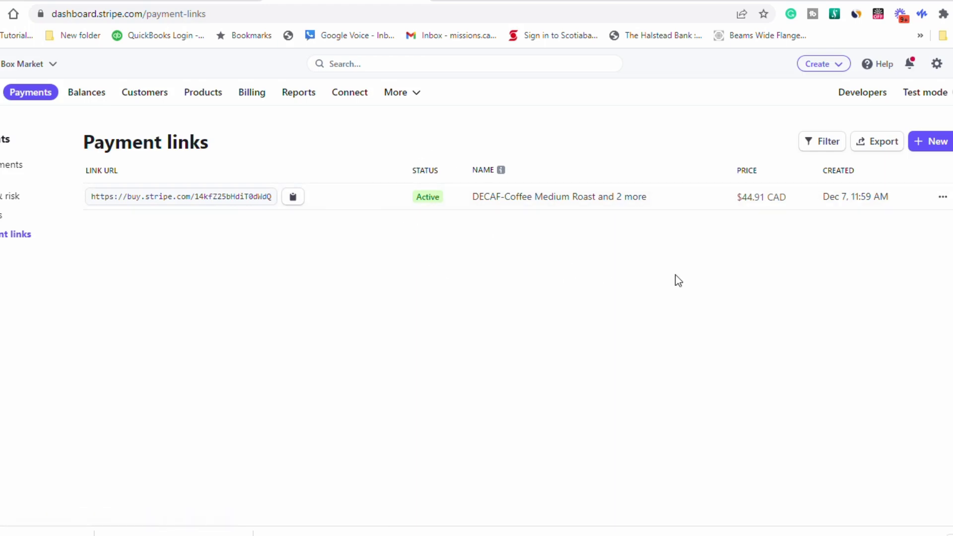
# Step: Start a new products-or-subscriptions payment link containing Coffee Medium Roast at $14.97 CAD
pyautogui.click(926, 143)
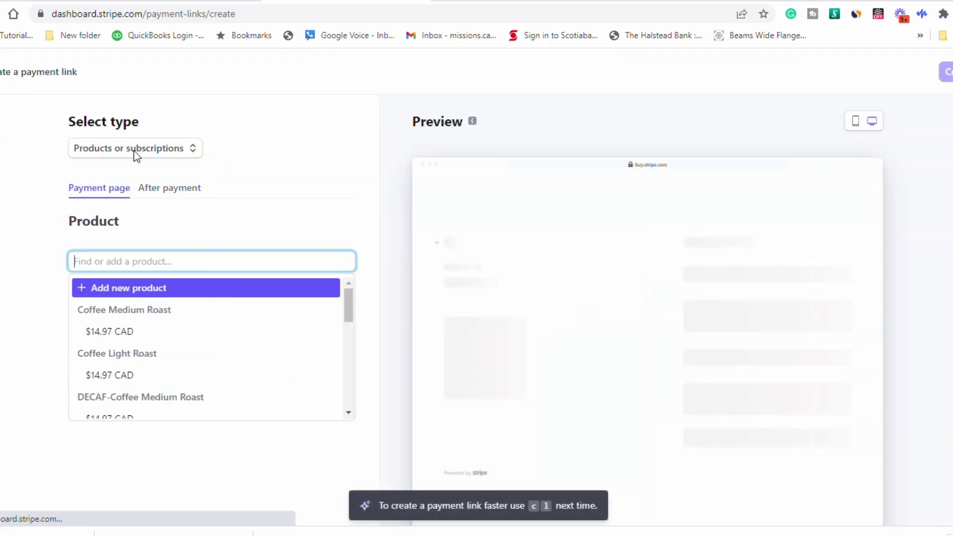
pyautogui.click(182, 155)
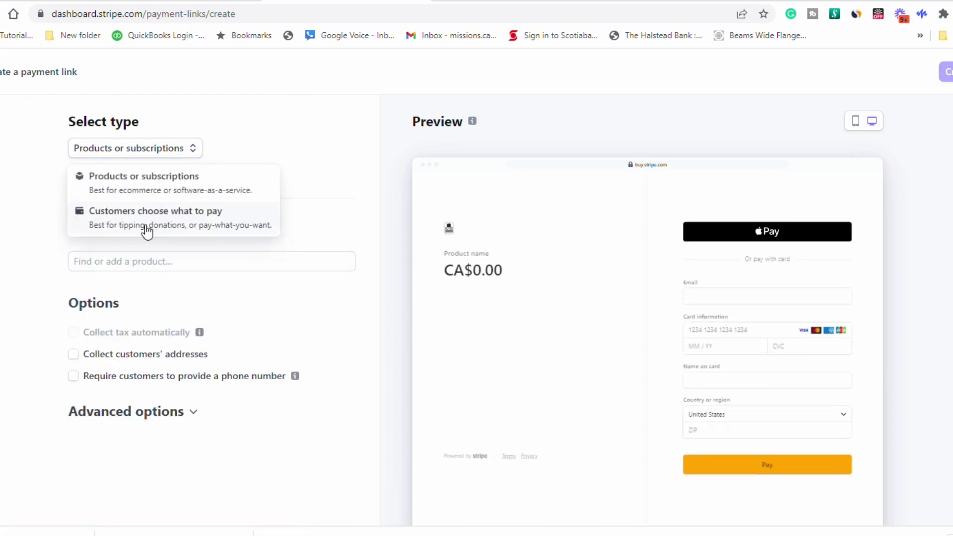
pyautogui.click(133, 187)
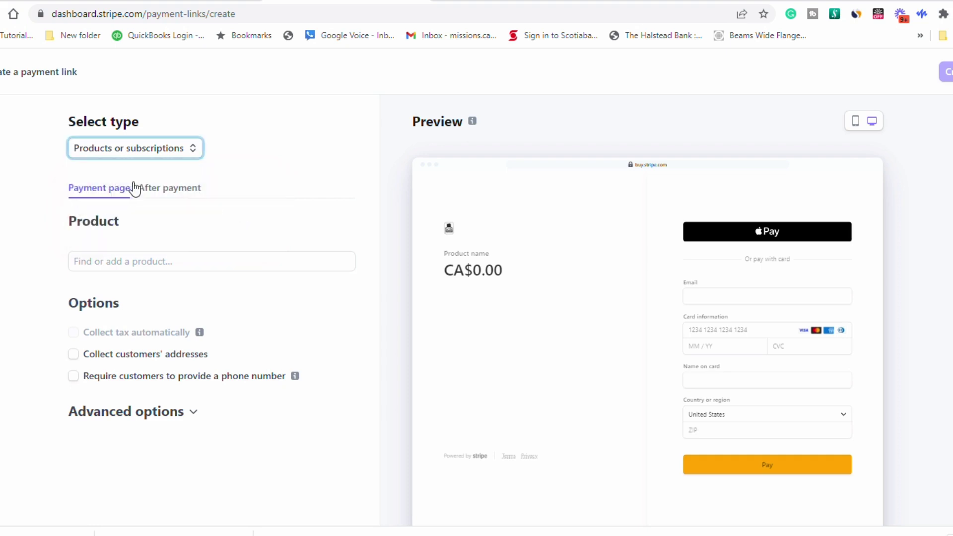
pyautogui.click(164, 263)
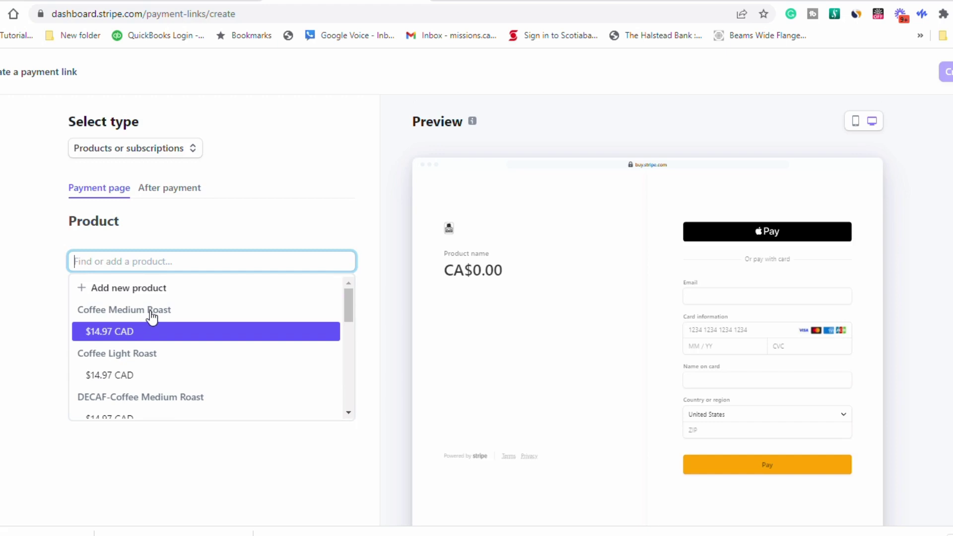
pyautogui.click(102, 336)
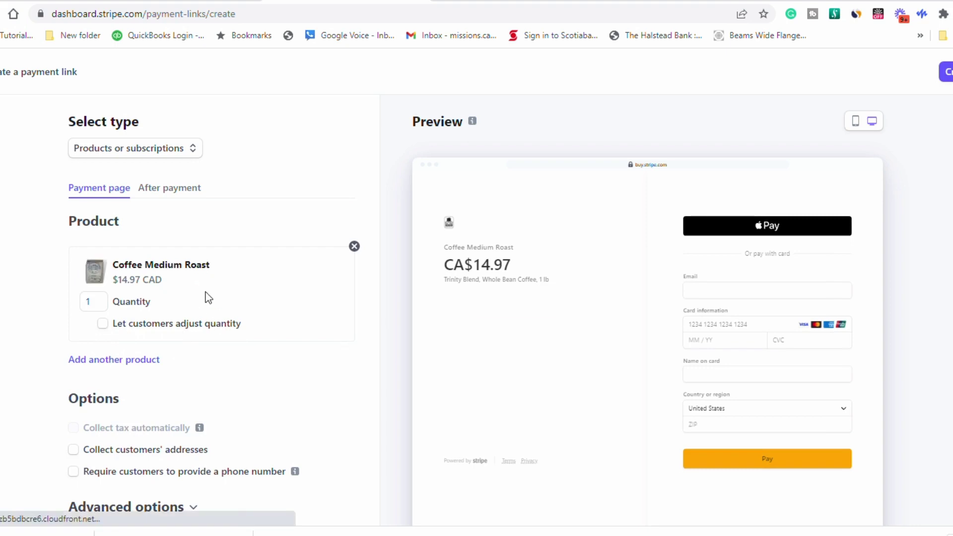
pyautogui.scroll(-1, 208, 295)
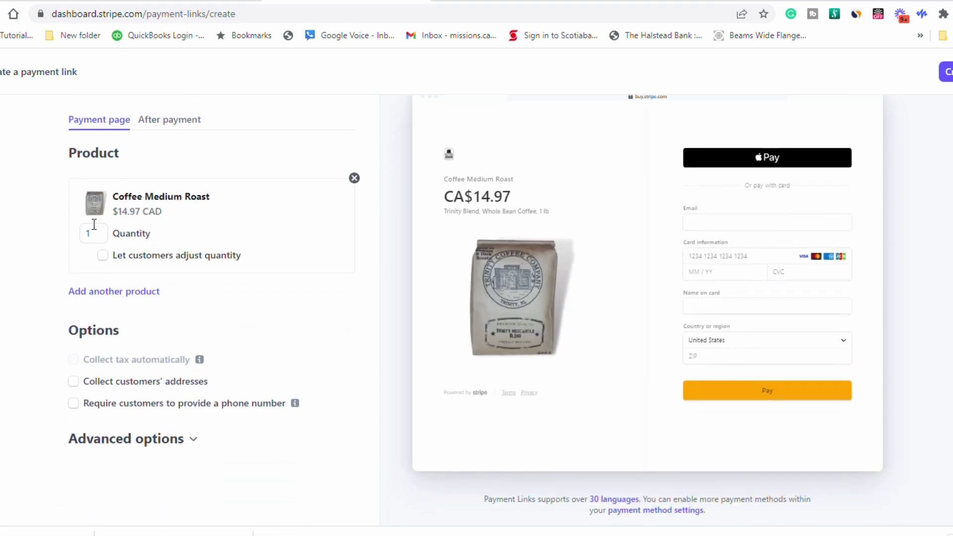
# Step: Add DECAF-Coffee Medium Roast at $14.97 CAD as the link's second product
pyautogui.click(128, 293)
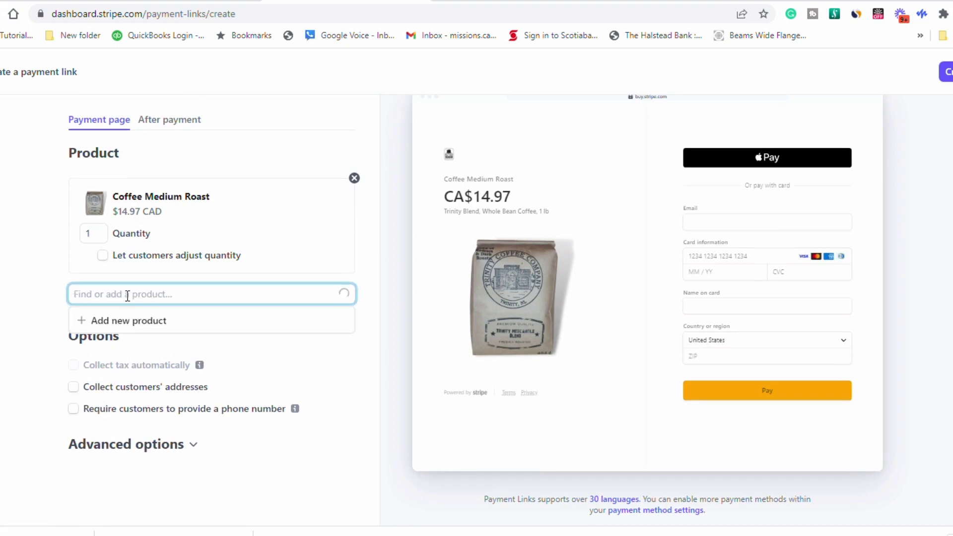
pyautogui.click(132, 328)
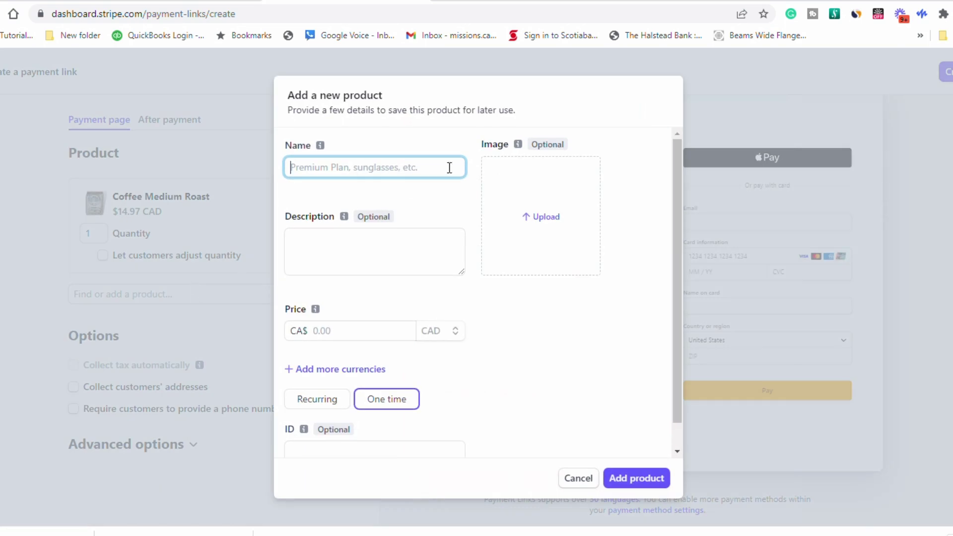
pyautogui.click(574, 479)
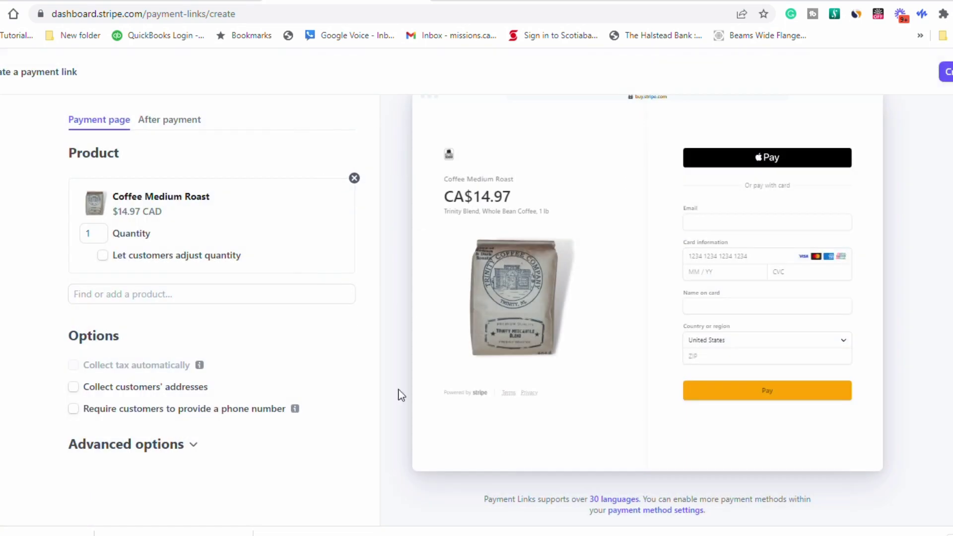
pyautogui.click(153, 295)
pyautogui.scroll(-1, 186, 379)
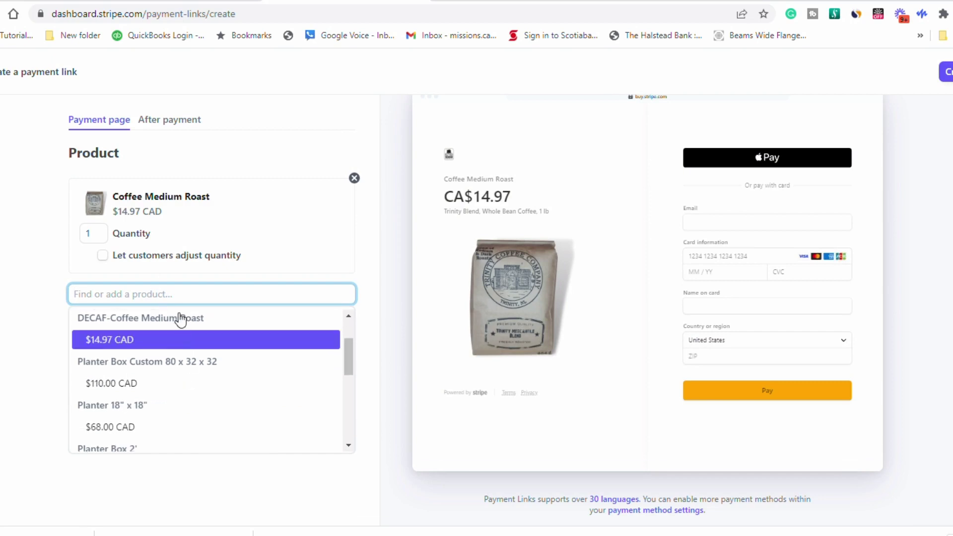
pyautogui.click(121, 343)
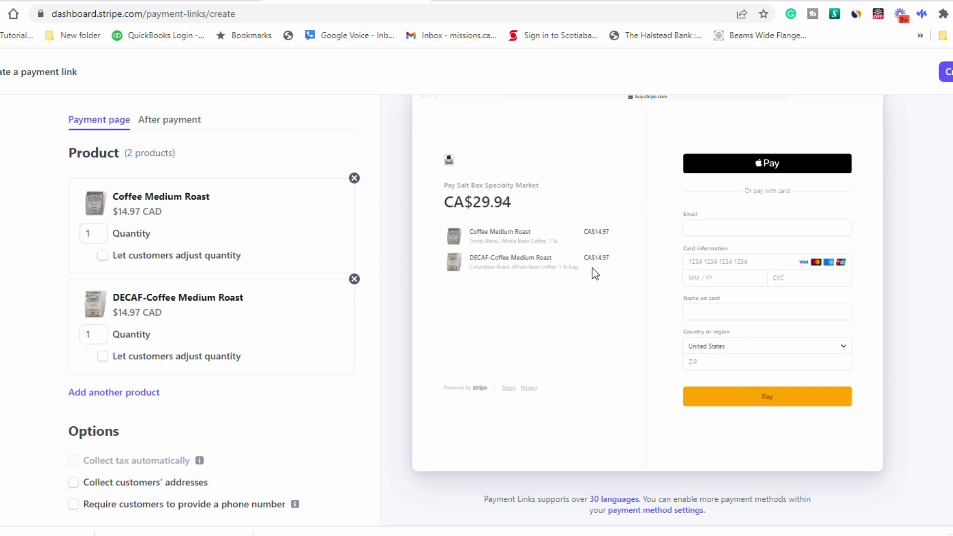
# Step: Let customers adjust quantity for both Coffee Medium Roast and DECAF-Coffee Medium Roast
pyautogui.scroll(-2, 198, 307)
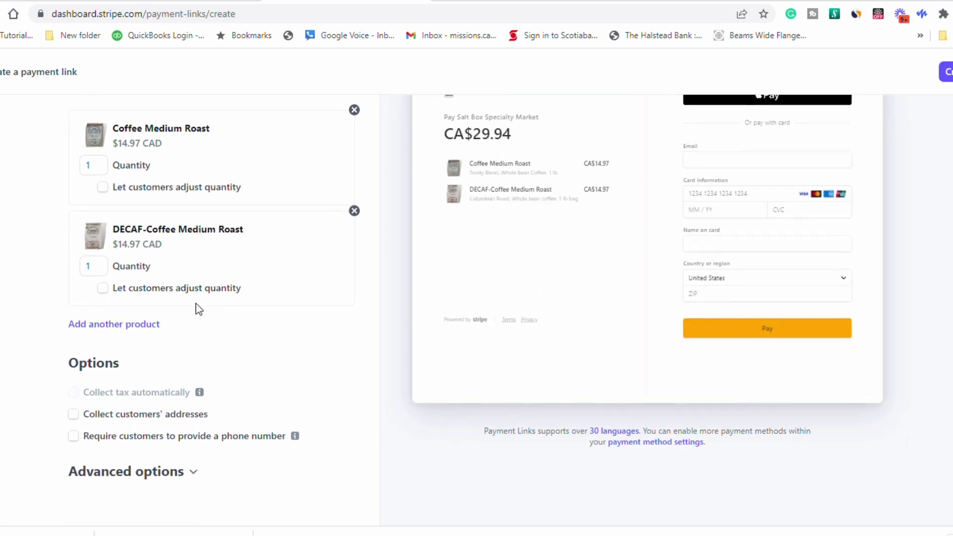
pyautogui.click(102, 191)
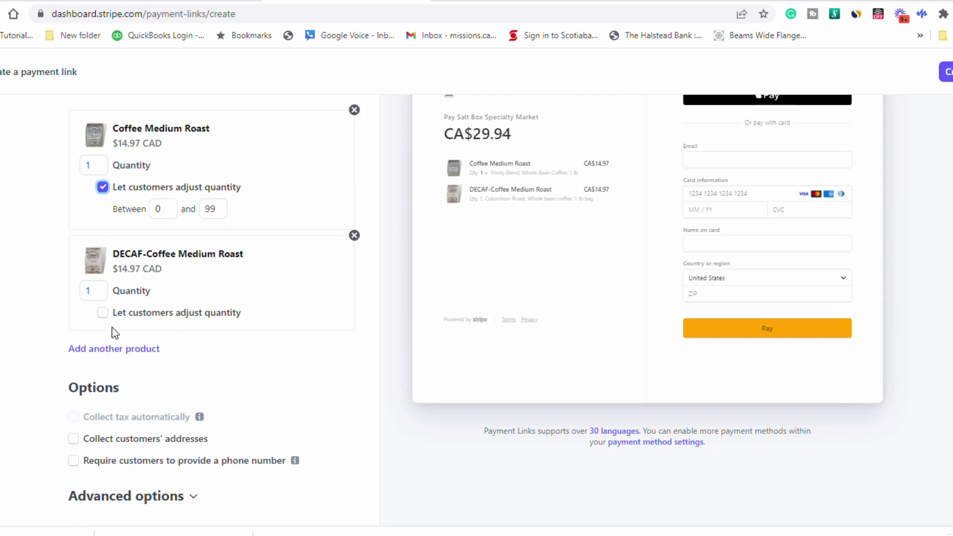
pyautogui.click(105, 313)
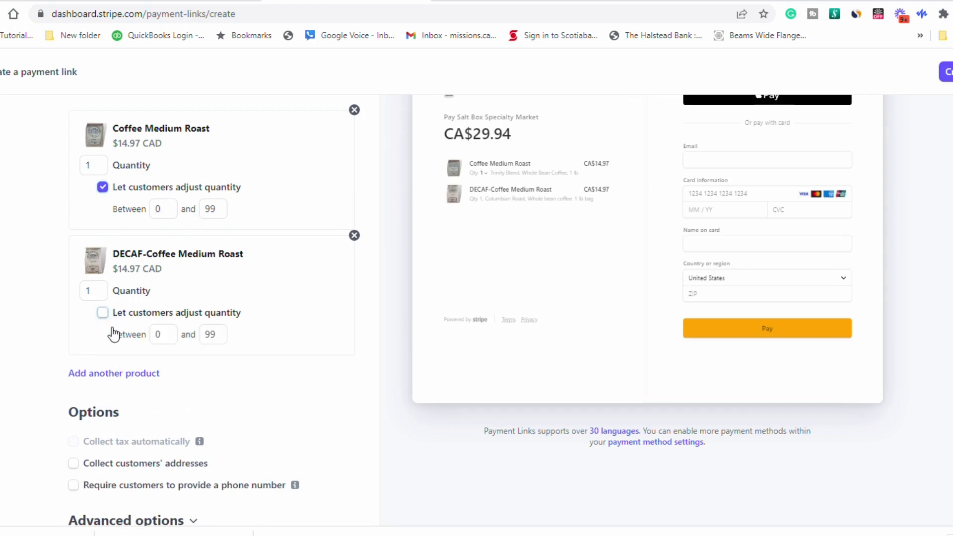
pyautogui.scroll(3, 218, 298)
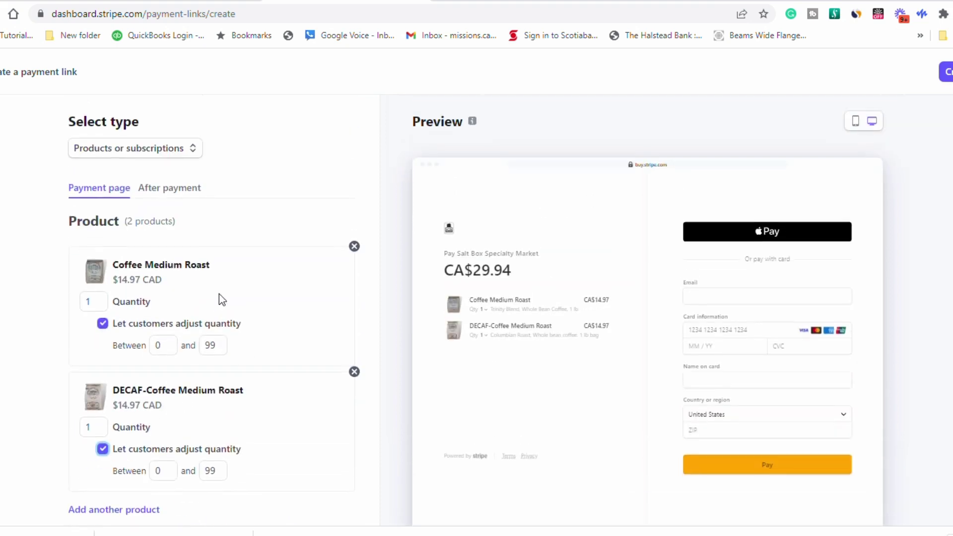
pyautogui.scroll(-2, 219, 294)
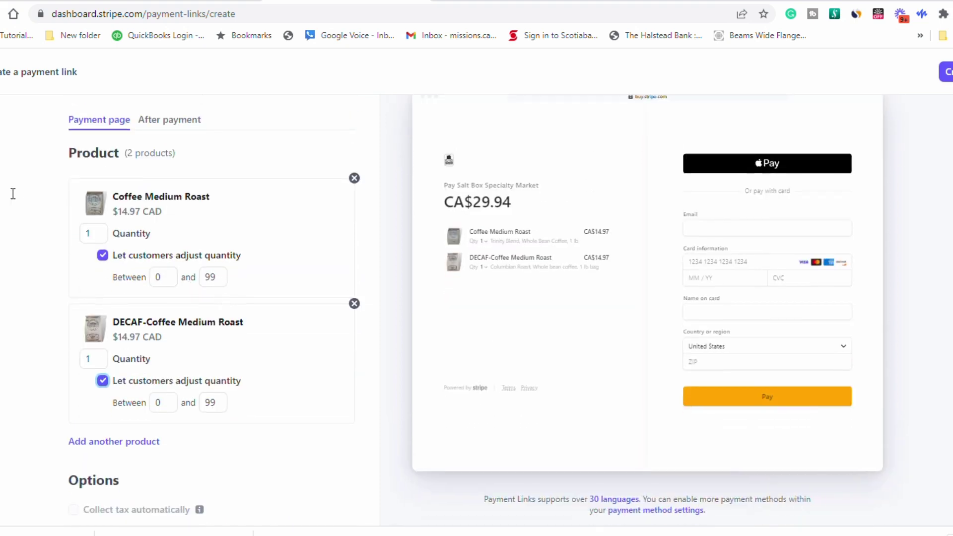
# Step: Set the first product's default quantity back to 1
pyautogui.click(104, 237)
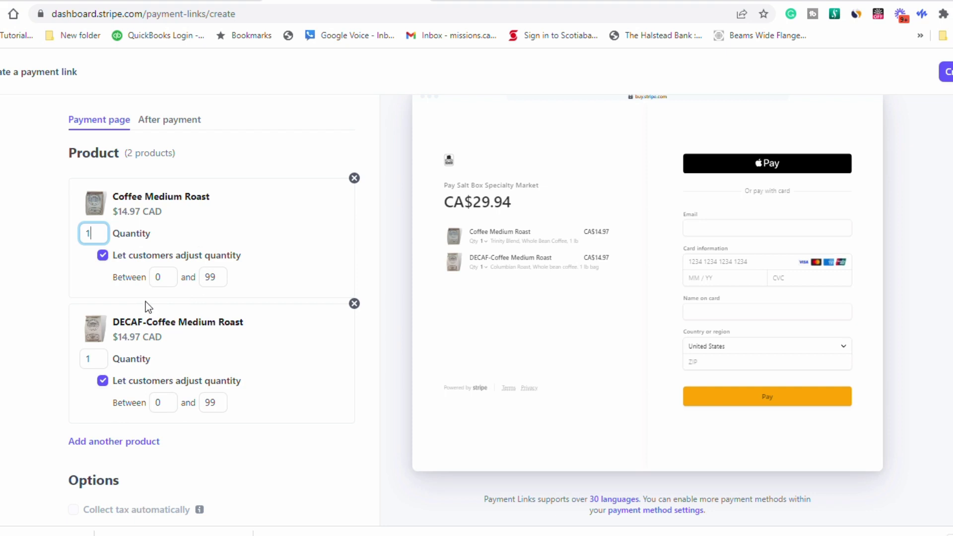
pyautogui.press('BackSpace')
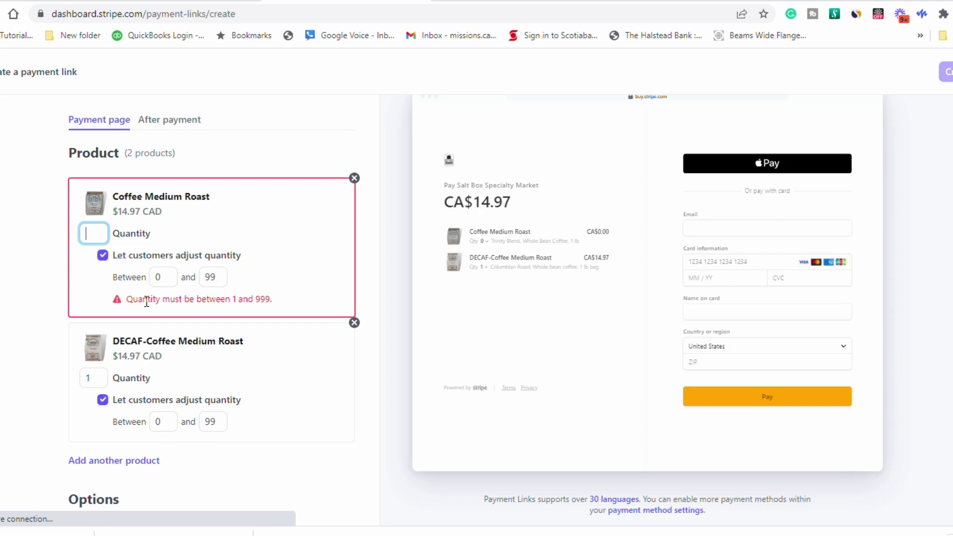
pyautogui.write('0')
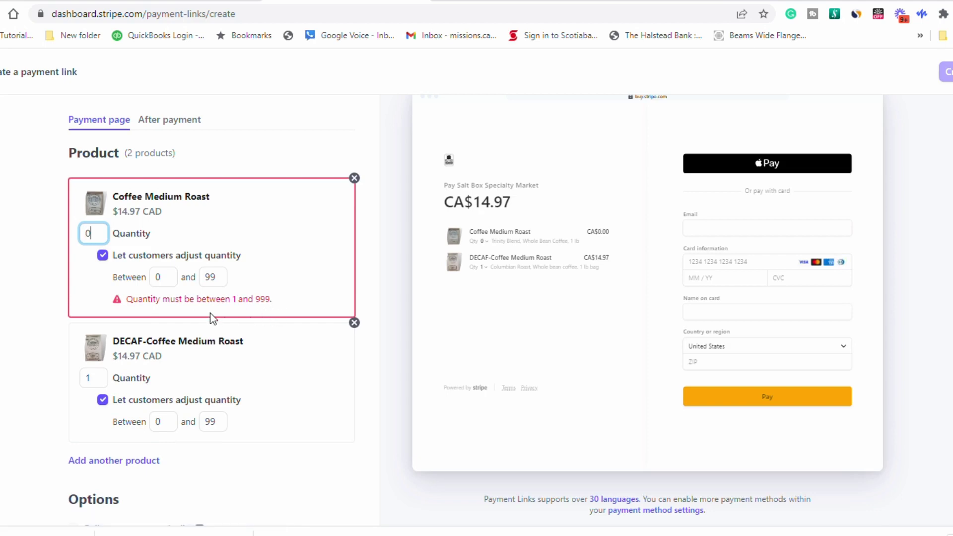
pyautogui.press('BackSpace')
pyautogui.write('1')
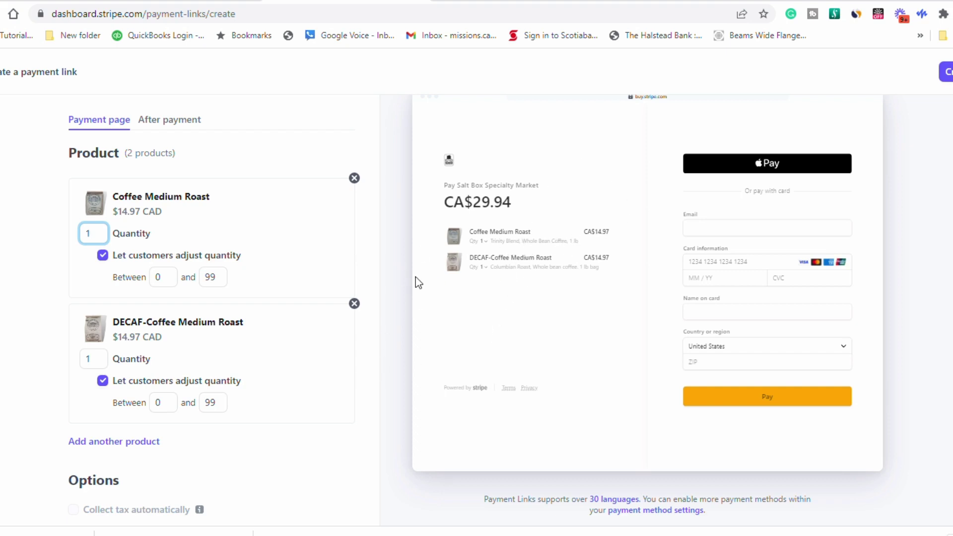
# Step: Create a third product named 'Coffee roasting guide pdf' described 'Cool guide with instant download'
pyautogui.click(375, 352)
pyautogui.scroll(-3, 271, 325)
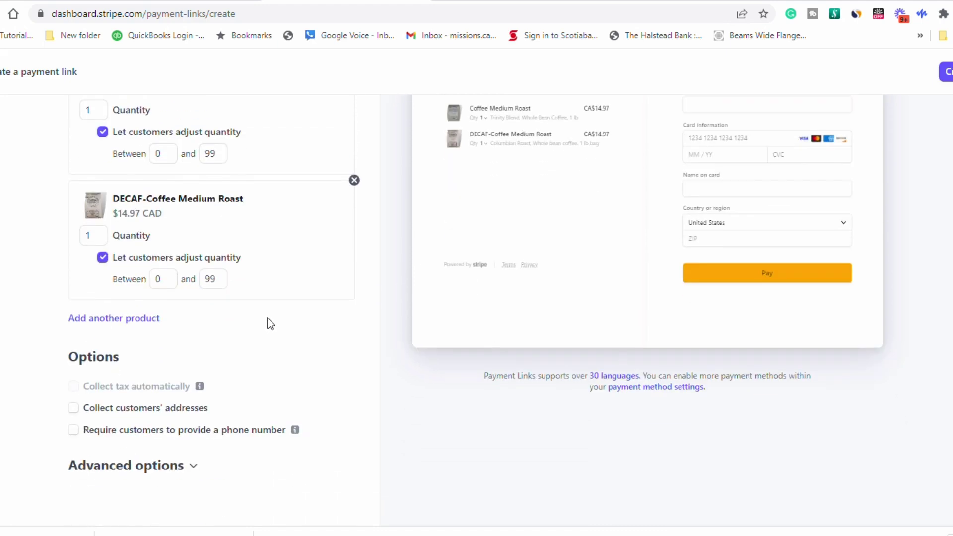
pyautogui.click(107, 320)
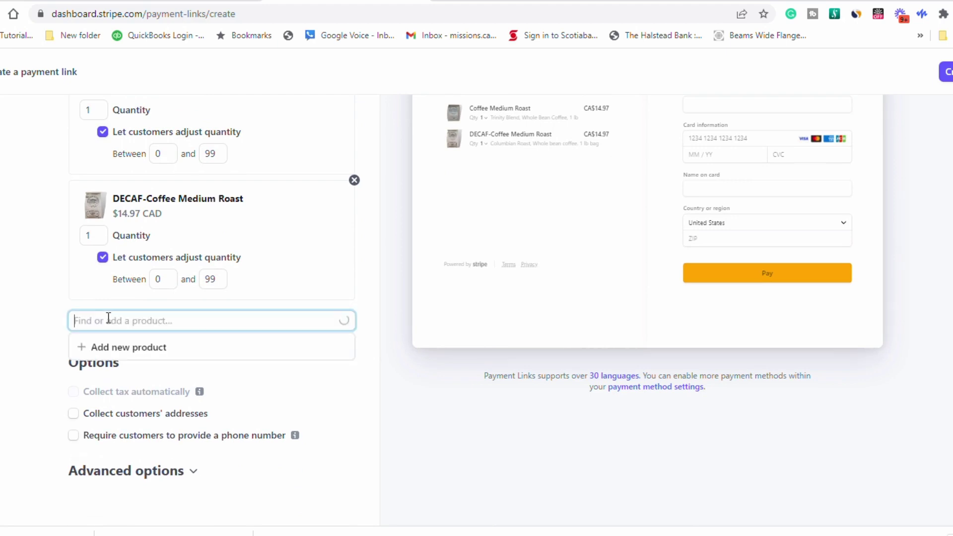
pyautogui.click(157, 348)
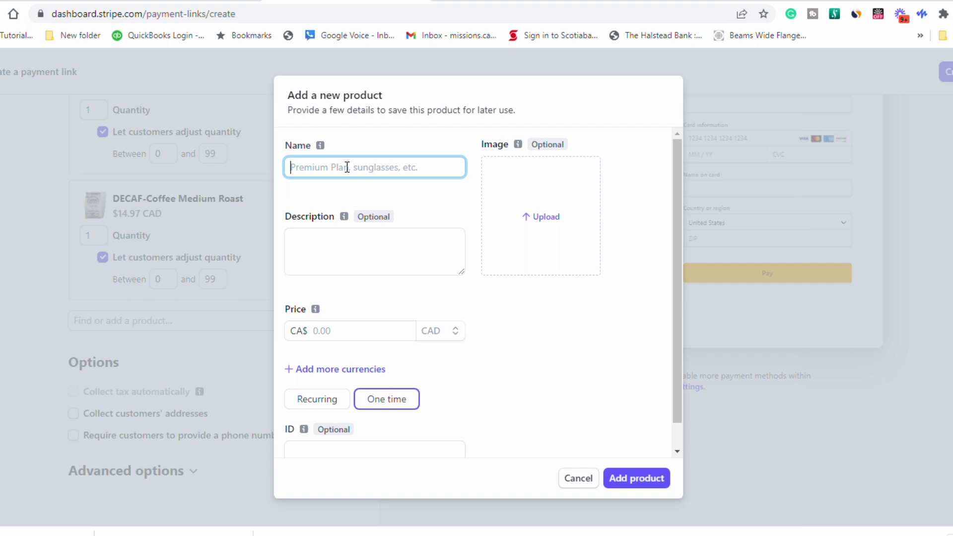
pyautogui.write('Coffe')
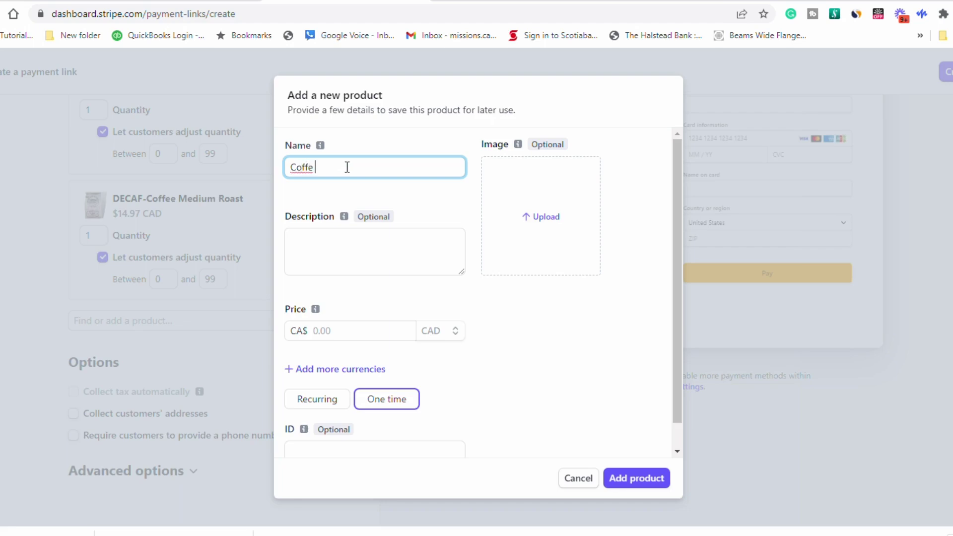
pyautogui.write('e roasting gu')
pyautogui.write('de')
pyautogui.press('BackSpace')
pyautogui.press('BackSpace')
pyautogui.press('BackSpace')
pyautogui.write('ide pdf')
pyautogui.click(338, 239)
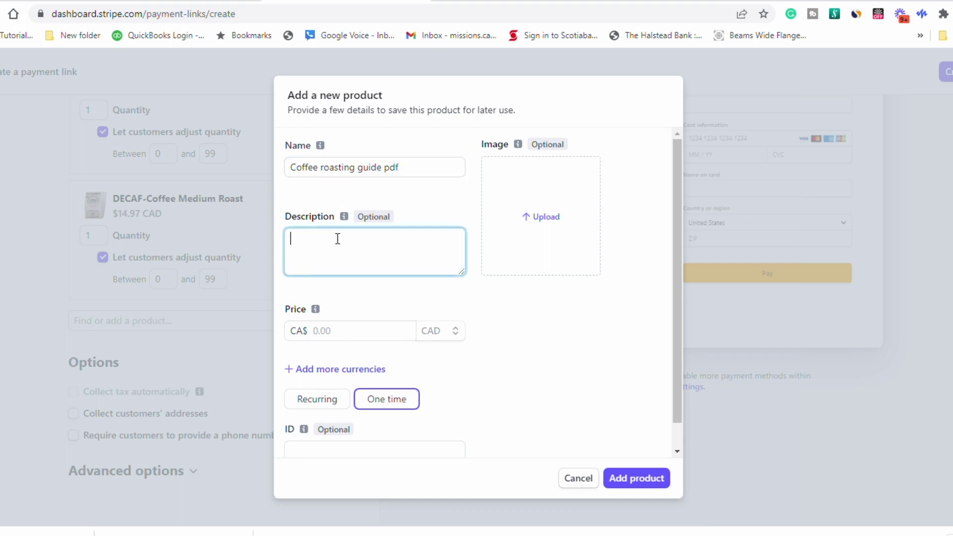
pyautogui.write('Coo')
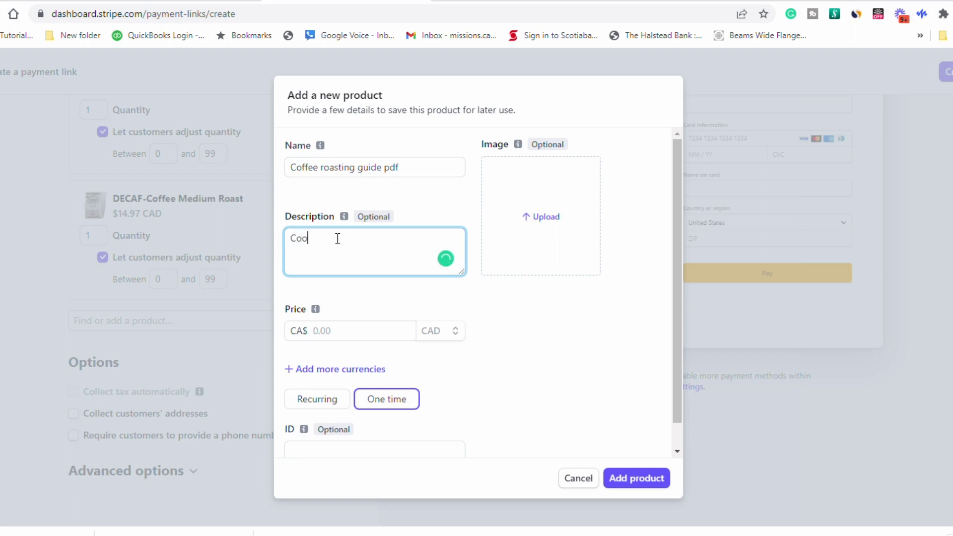
pyautogui.write('l guide with instant download')
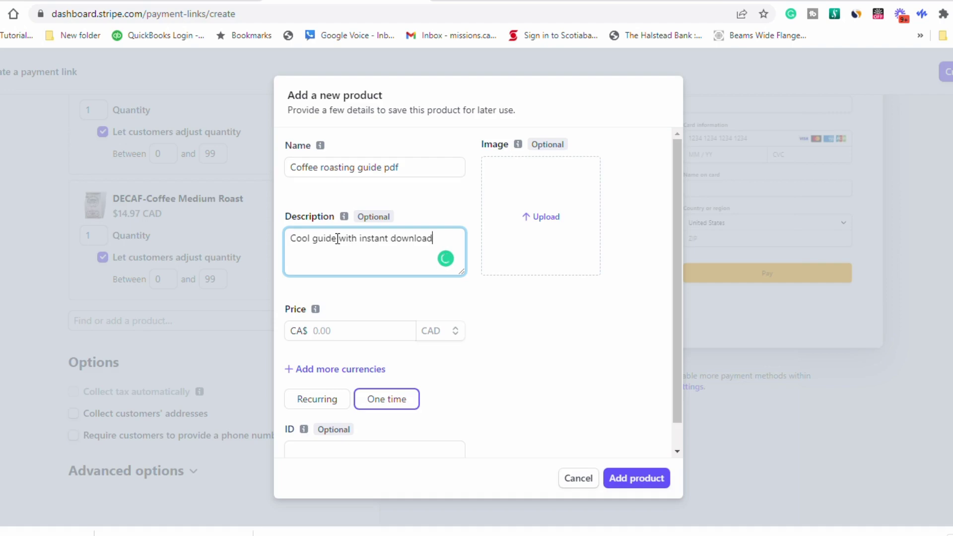
pyautogui.click(536, 223)
# Step: Upload the image file 100 as the guide product's picture
pyautogui.click(536, 222)
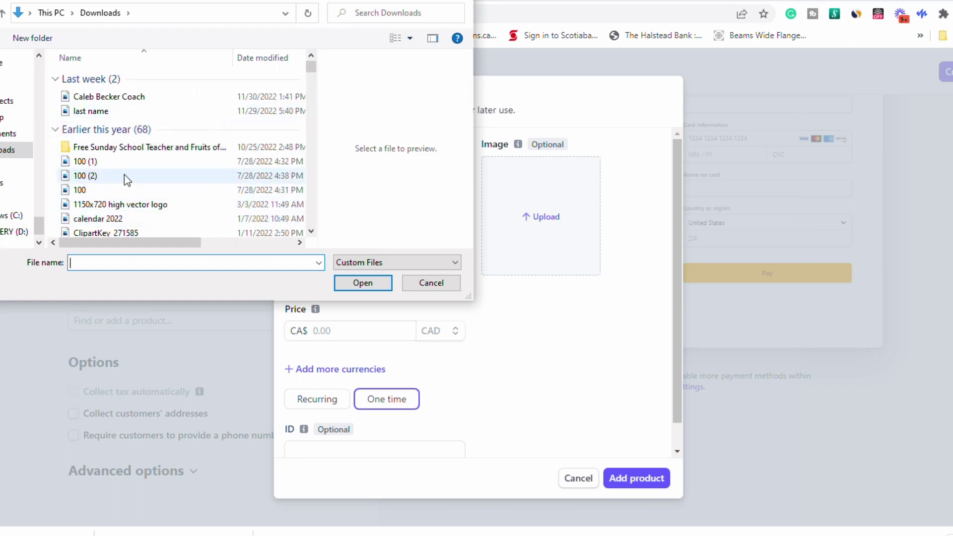
pyautogui.click(156, 213)
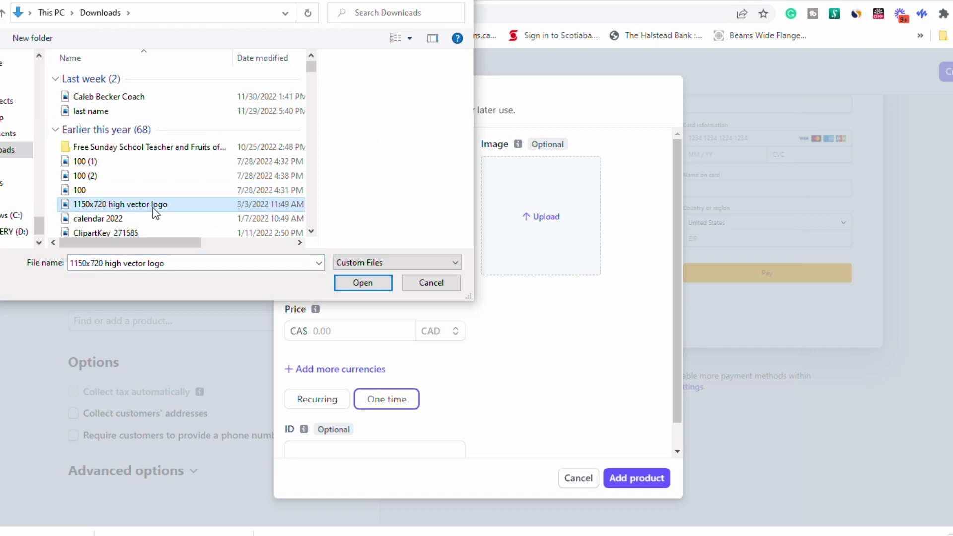
pyautogui.click(117, 194)
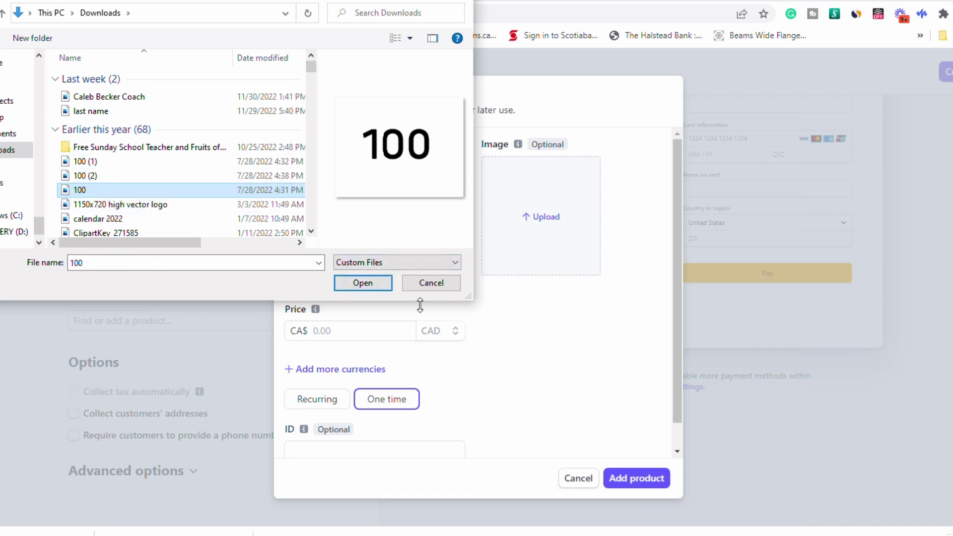
pyautogui.click(364, 289)
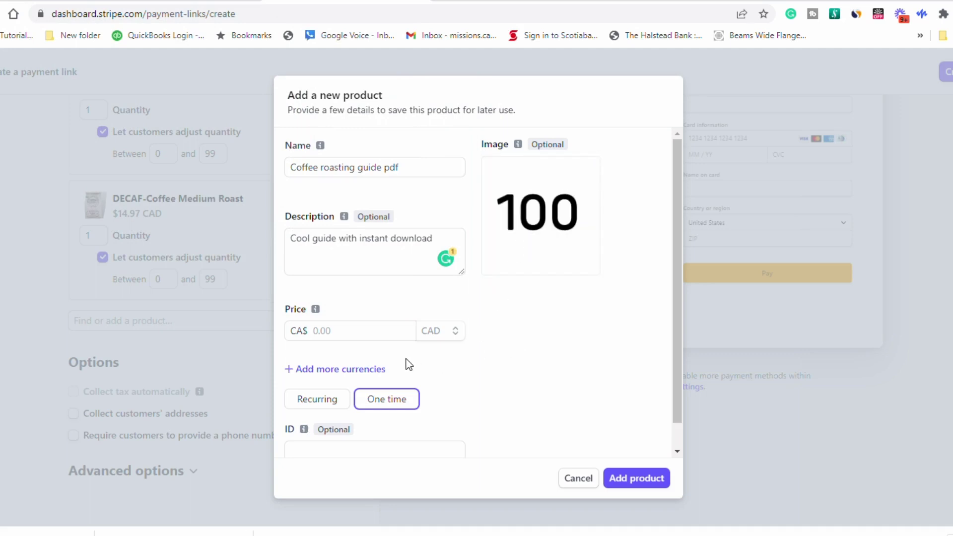
# Step: Price the guide product at CA$9.97 one time
pyautogui.click(350, 332)
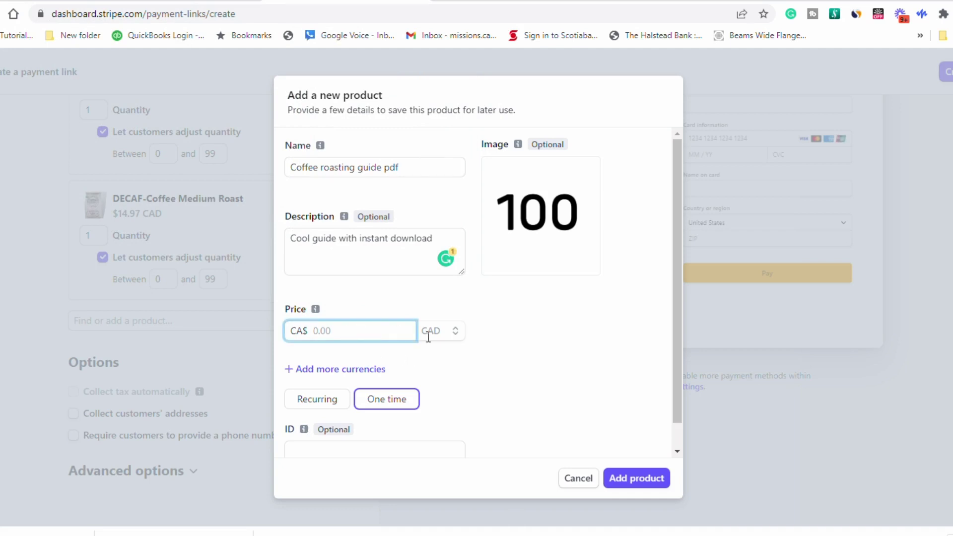
pyautogui.click(447, 336)
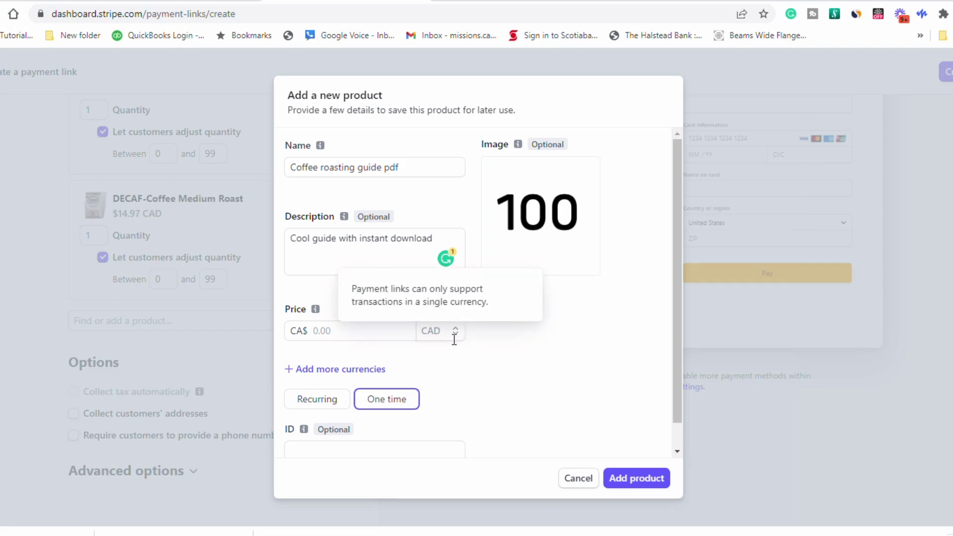
pyautogui.click(333, 330)
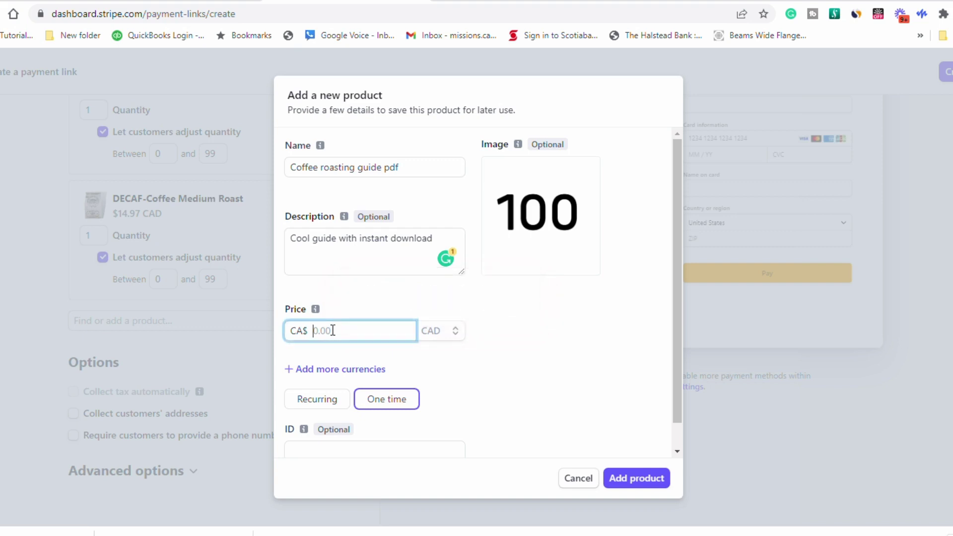
pyautogui.write('9.97')
pyautogui.press('Tab')
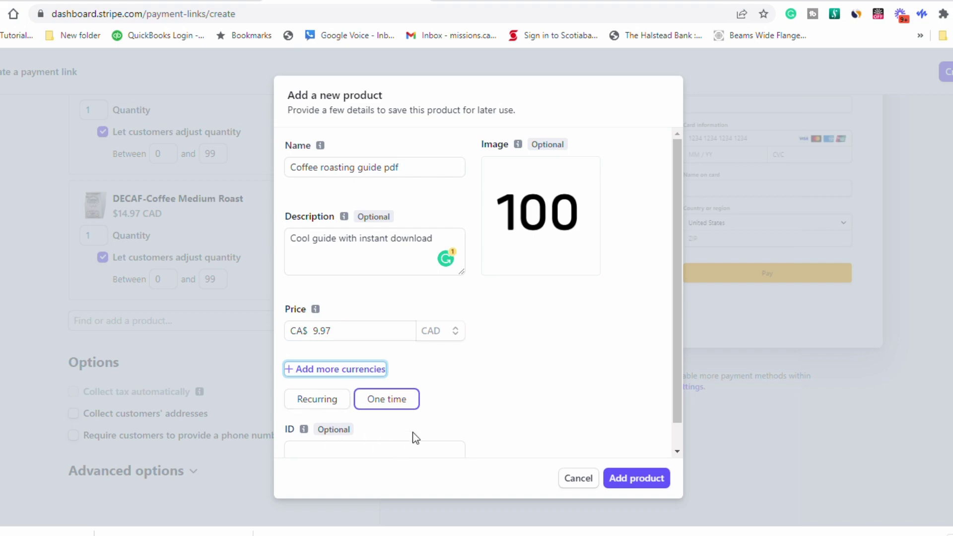
pyautogui.scroll(-1, 415, 432)
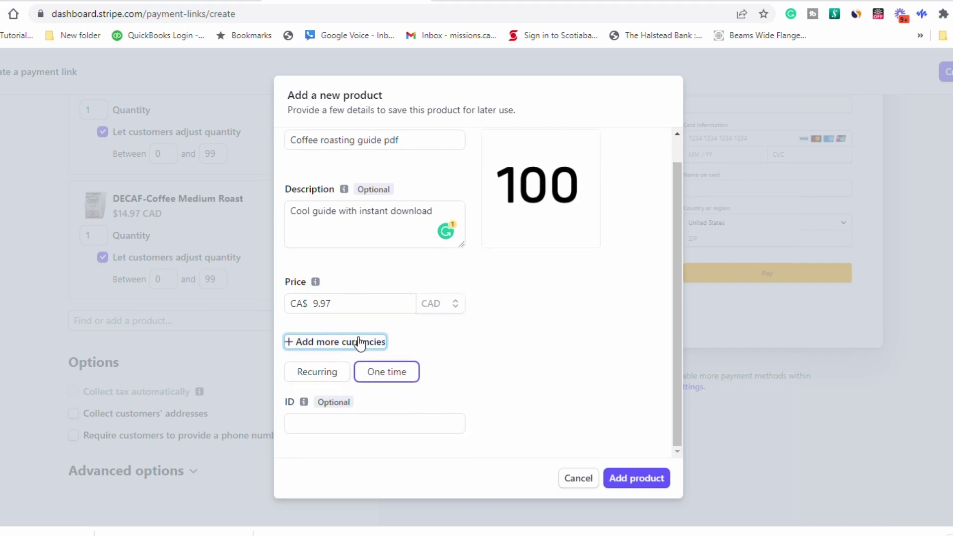
# Step: Add a USD - US Dollar alternate price, showing $7.30
pyautogui.click(348, 347)
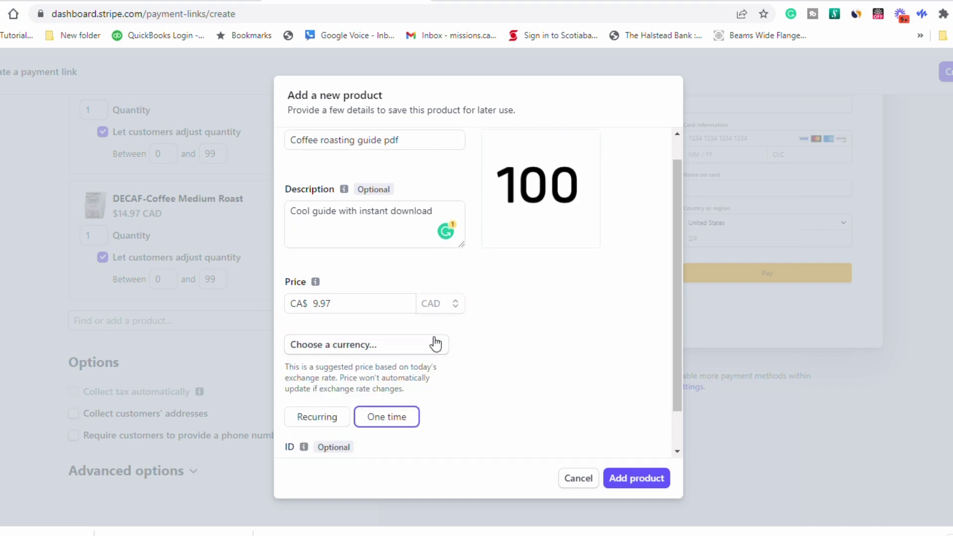
pyautogui.click(394, 347)
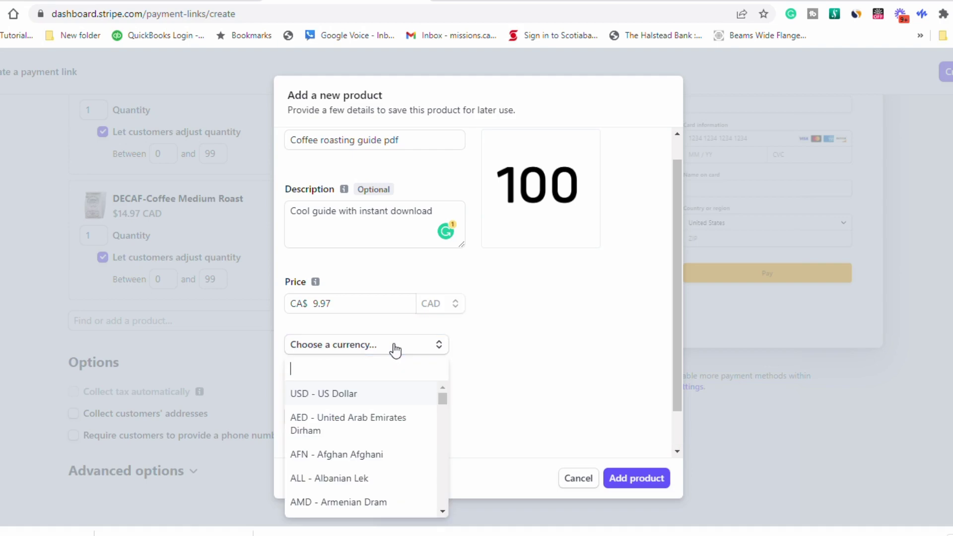
pyautogui.click(362, 394)
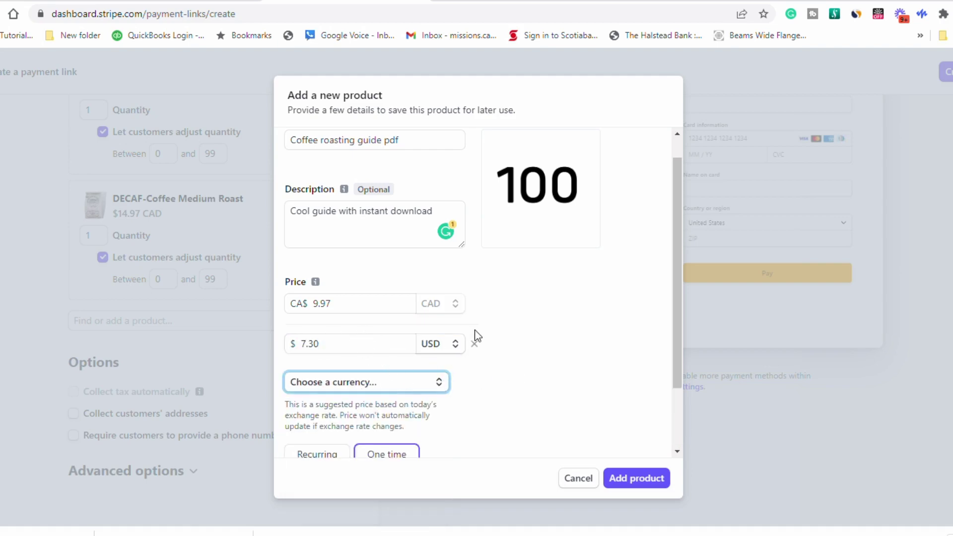
pyautogui.scroll(-2, 474, 332)
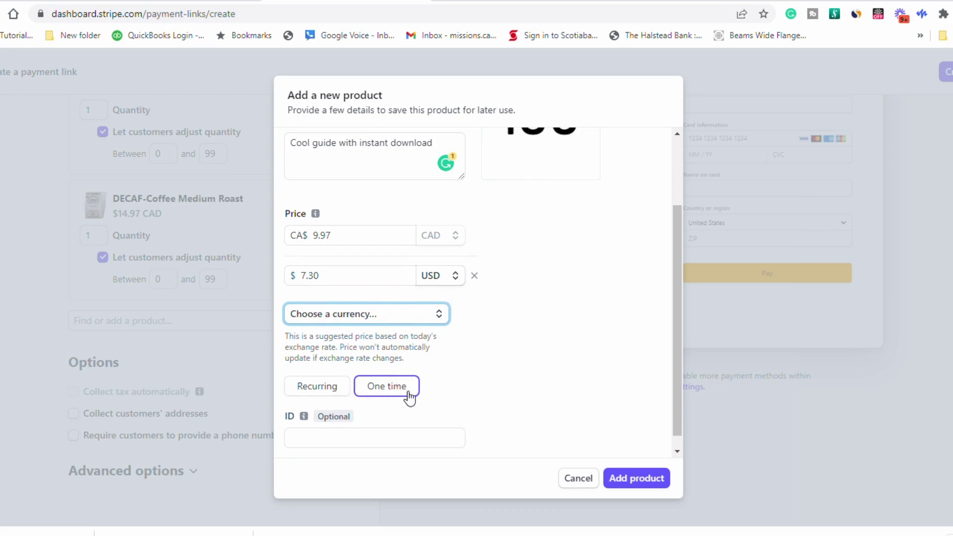
pyautogui.scroll(-1, 344, 386)
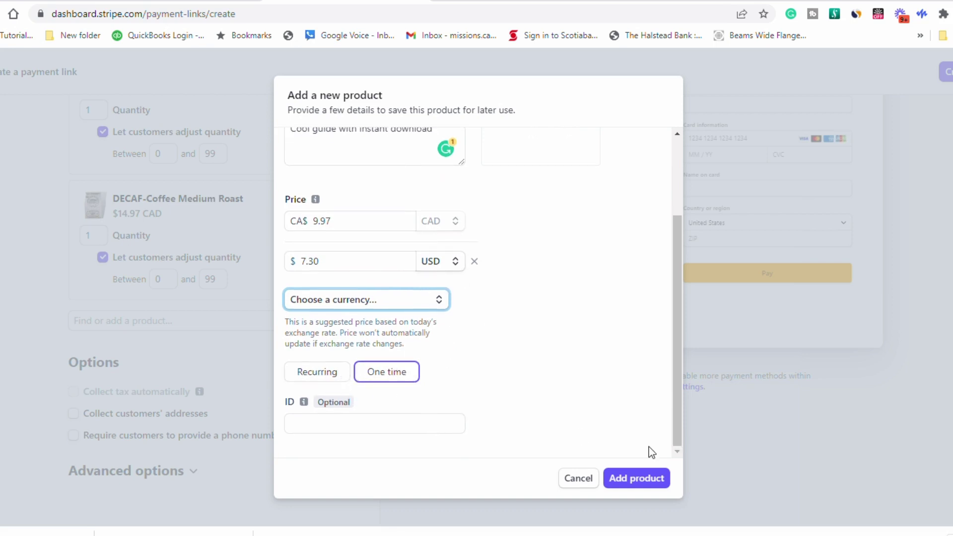
# Step: Add the guide at $9.97 CAD to the link and review all three products totalling CA$39.91
pyautogui.click(622, 484)
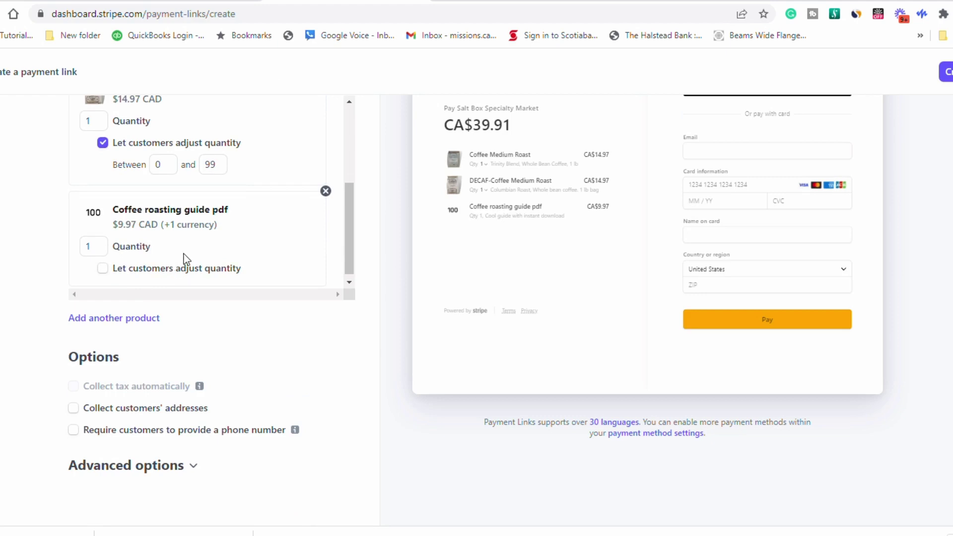
pyautogui.scroll(-1, 184, 259)
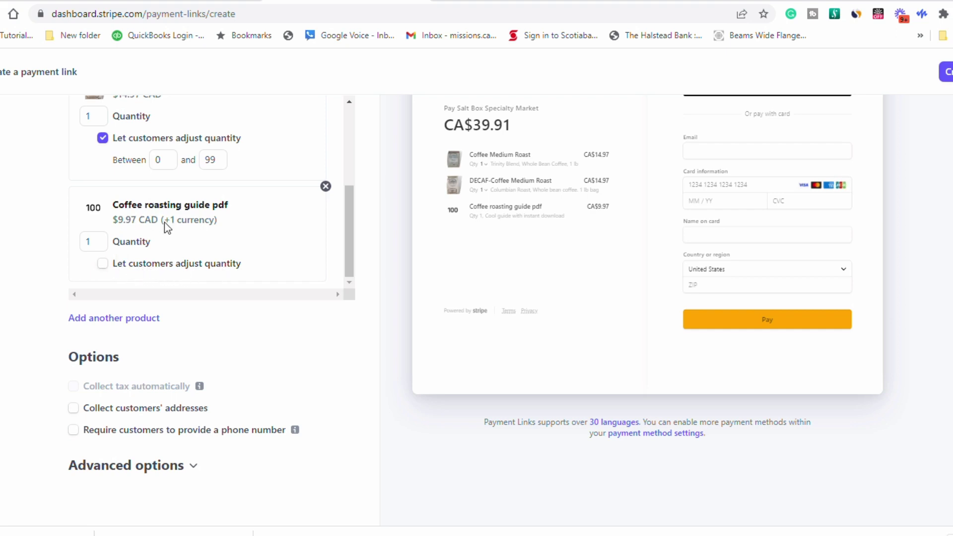
pyautogui.scroll(1, 182, 224)
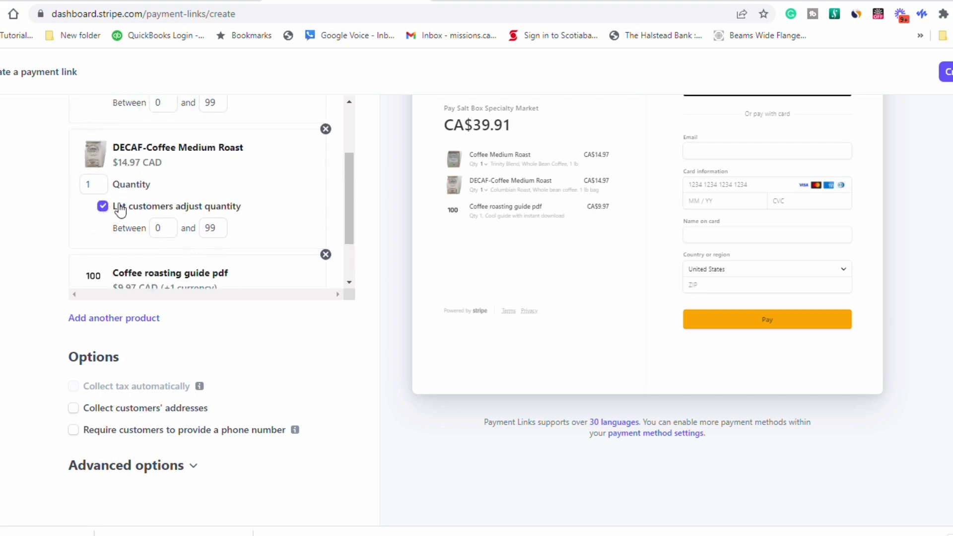
pyautogui.scroll(1, 120, 212)
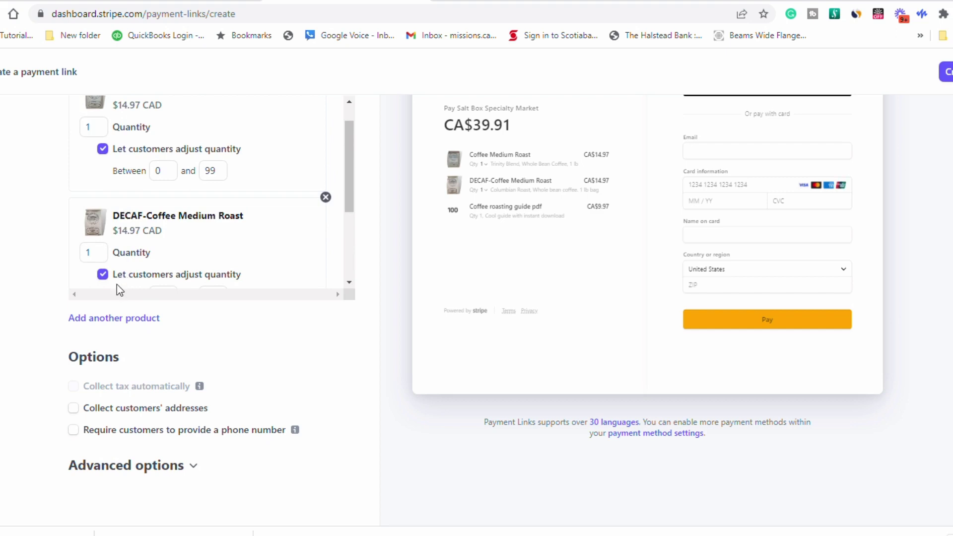
pyautogui.scroll(1, 153, 180)
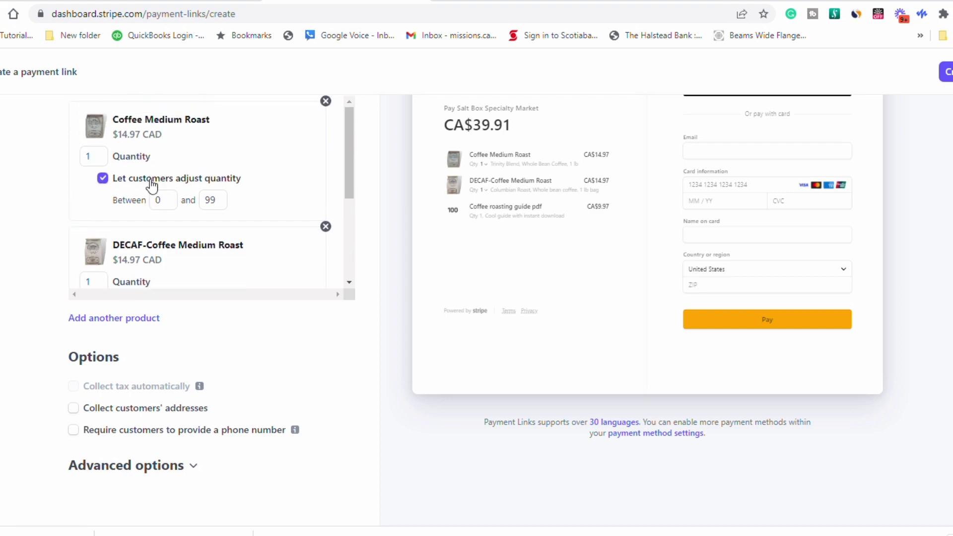
pyautogui.scroll(-2, 159, 223)
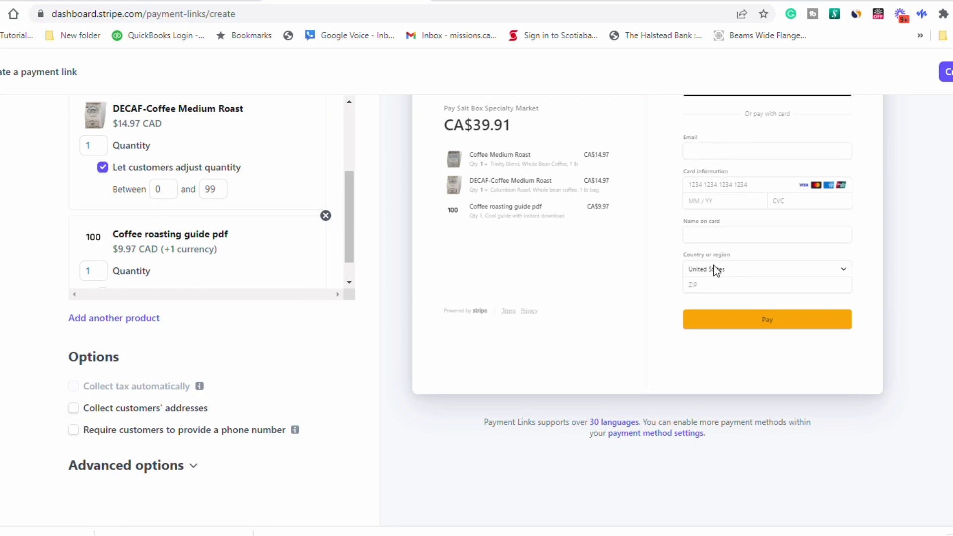
# Step: Collect billing addresses only and require customers to provide a phone number at checkout
pyautogui.click(74, 409)
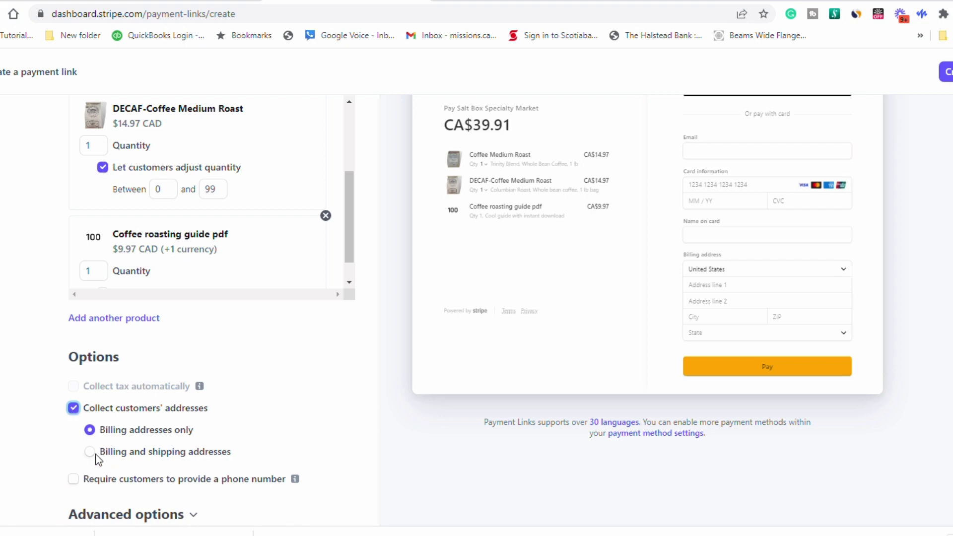
pyautogui.scroll(-1, 157, 434)
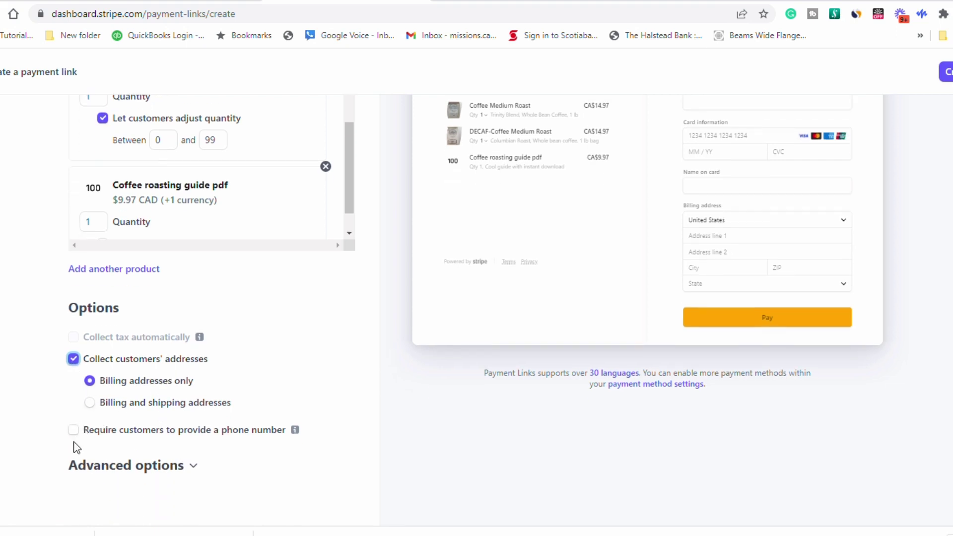
pyautogui.click(89, 397)
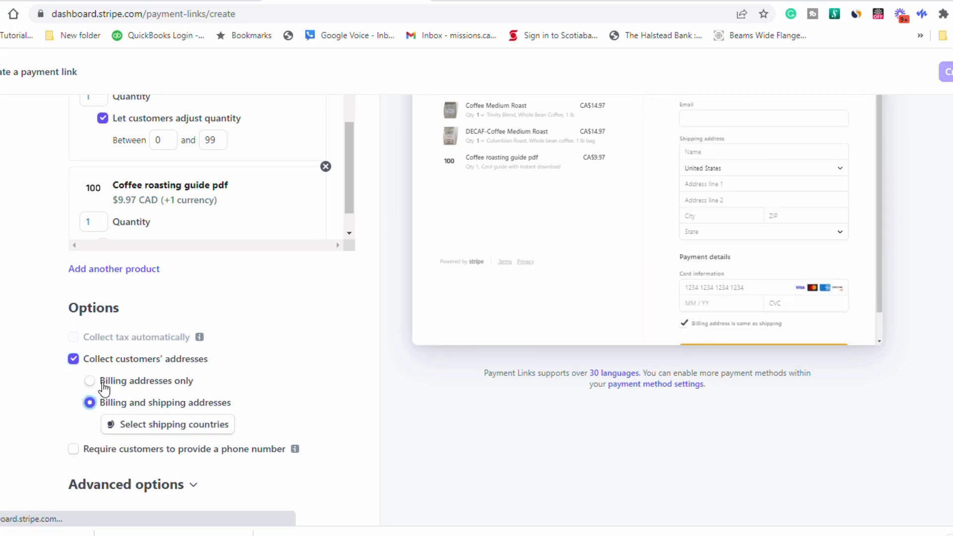
pyautogui.scroll(-1, 296, 362)
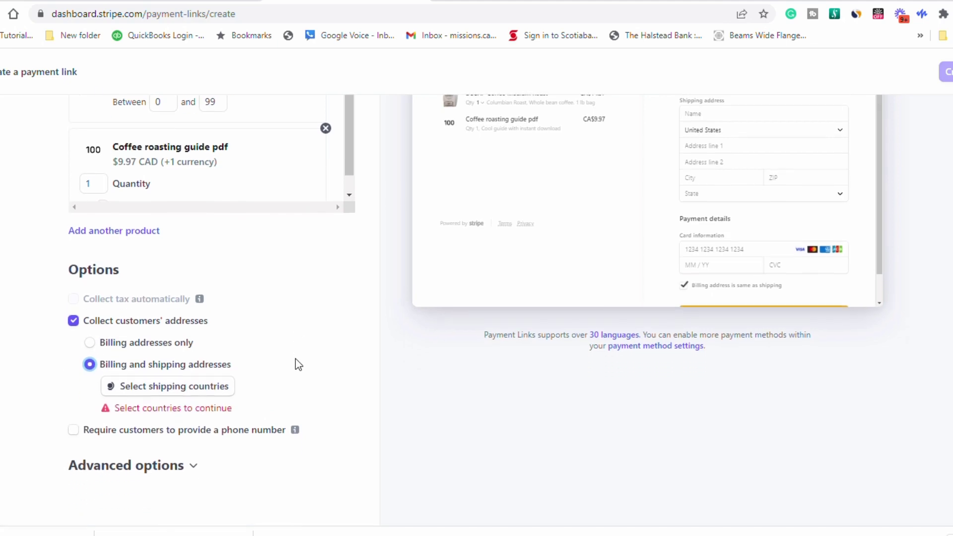
pyautogui.click(168, 388)
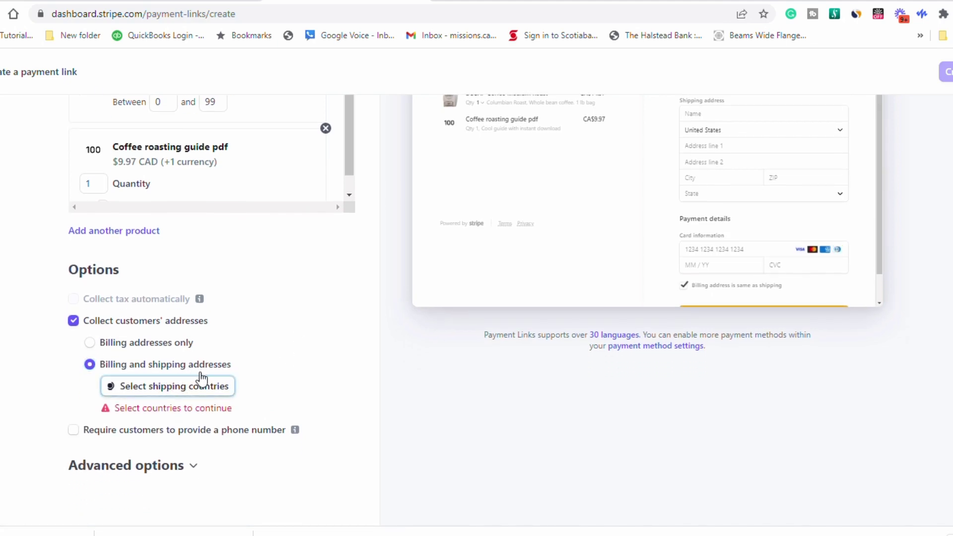
pyautogui.click(95, 341)
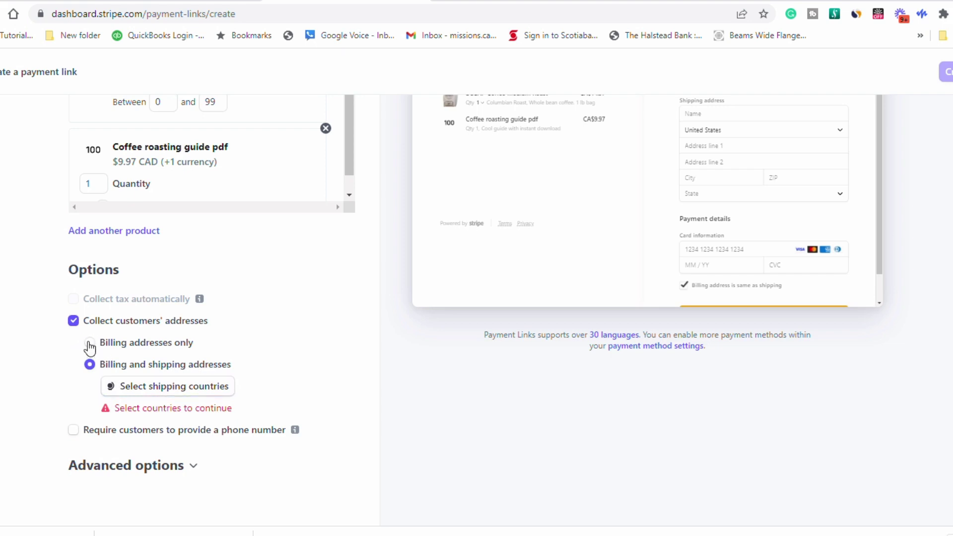
pyautogui.click(96, 346)
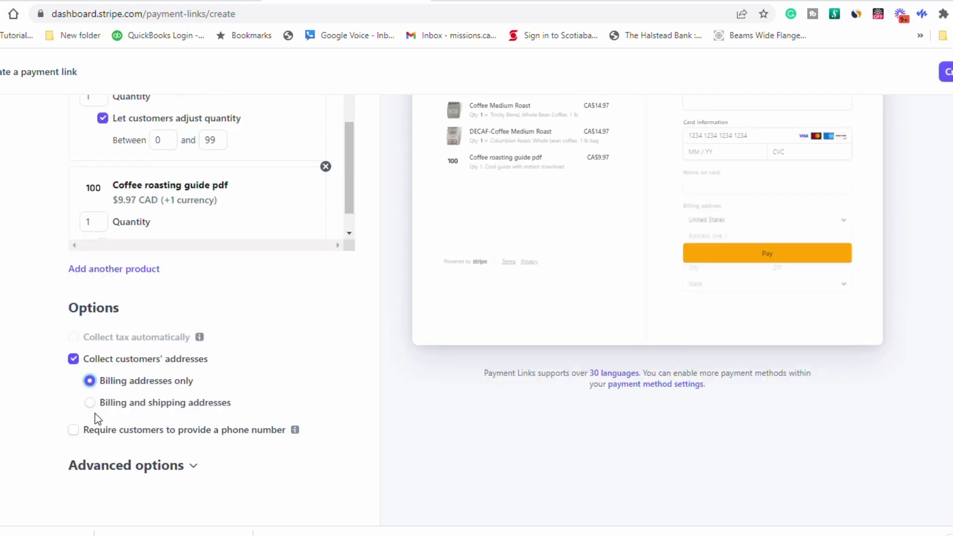
pyautogui.click(73, 432)
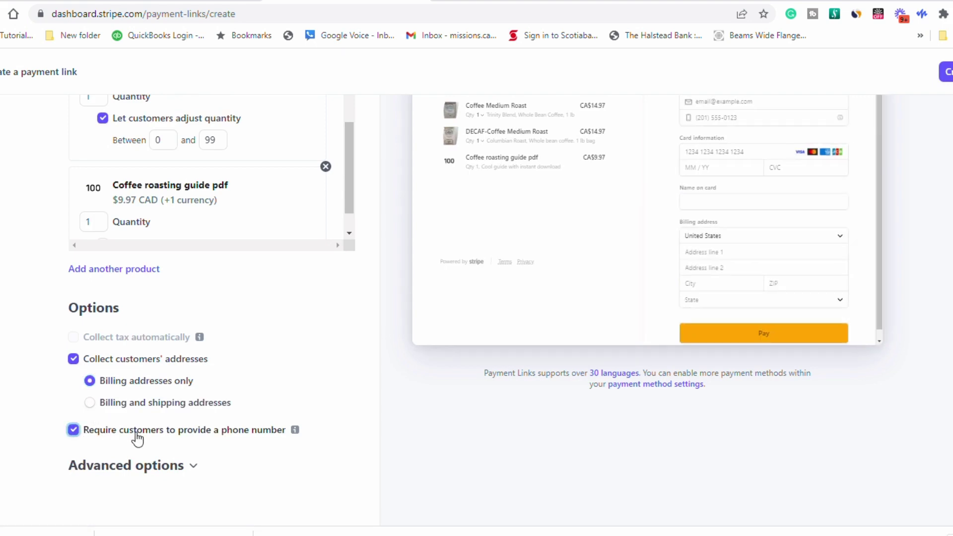
# Step: In Advanced options, save payment details for future use and keep Pay as the call to action
pyautogui.click(190, 467)
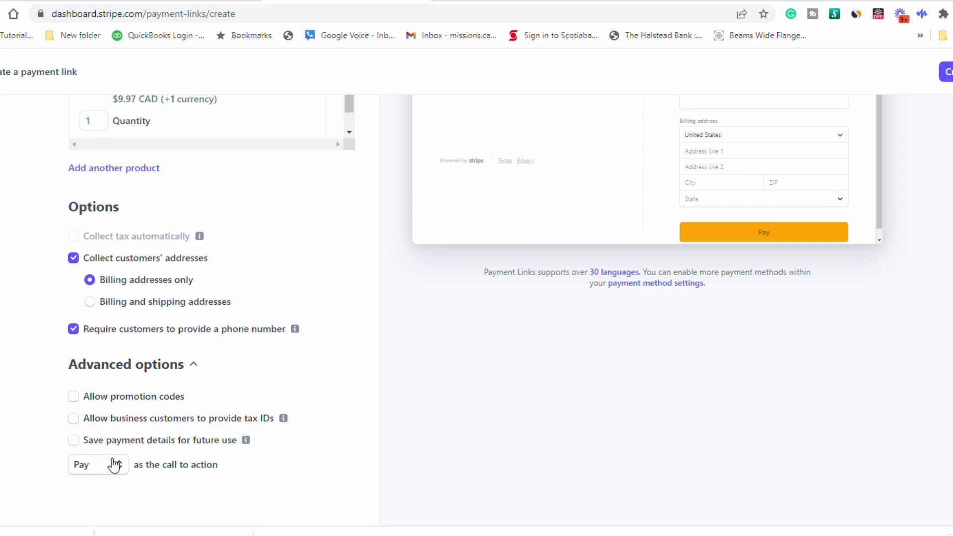
pyautogui.click(85, 443)
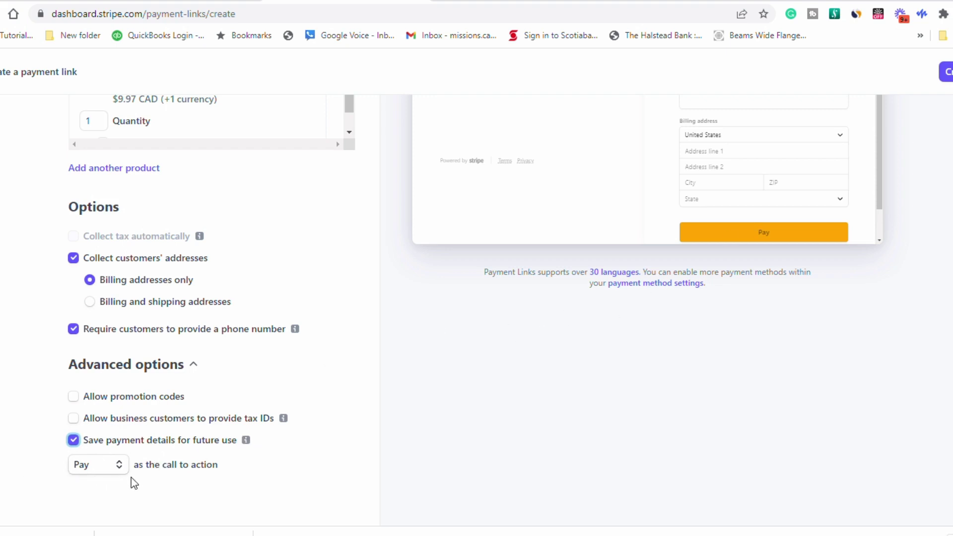
pyautogui.click(106, 470)
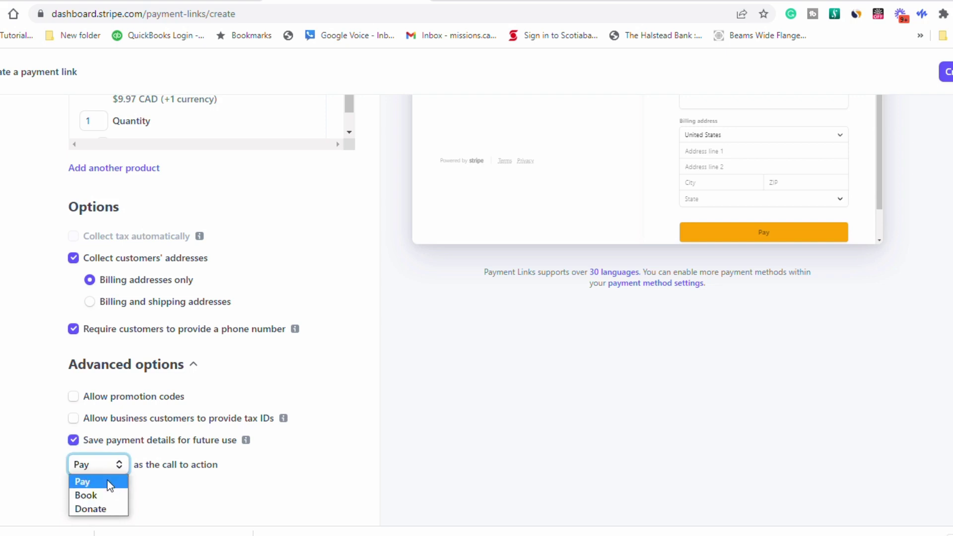
pyautogui.click(110, 483)
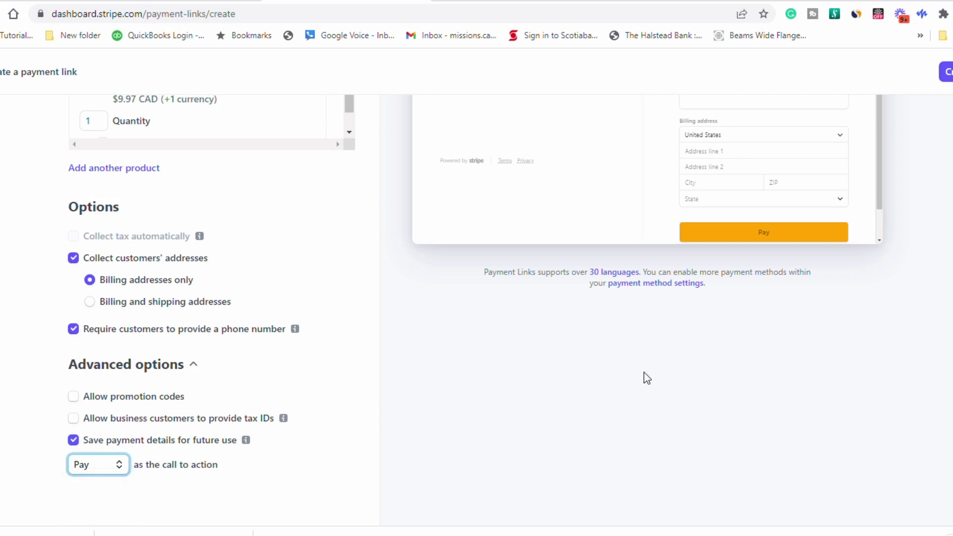
pyautogui.scroll(5, 781, 311)
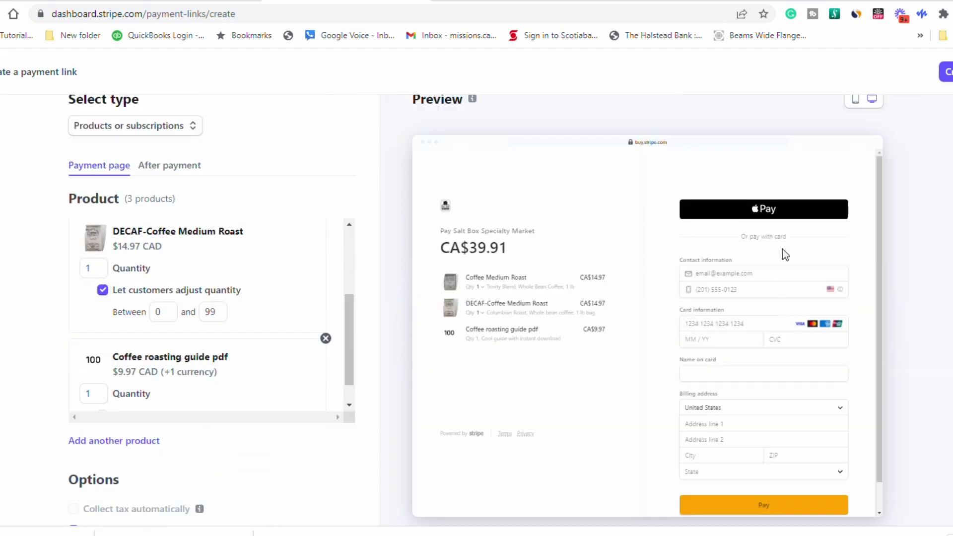
# Step: Switch the payment link preview from desktop to the mobile checkout layout
pyautogui.scroll(-1, 581, 281)
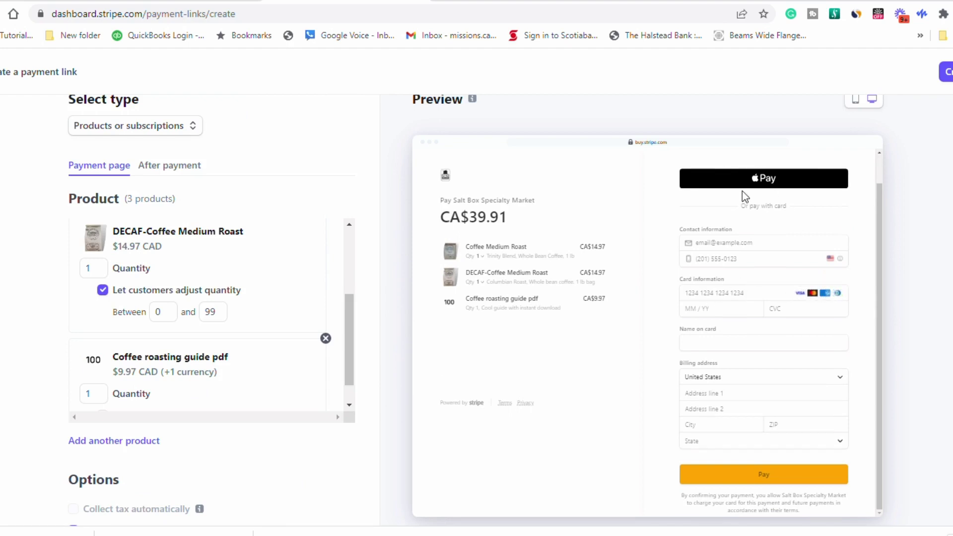
pyautogui.scroll(1, 742, 191)
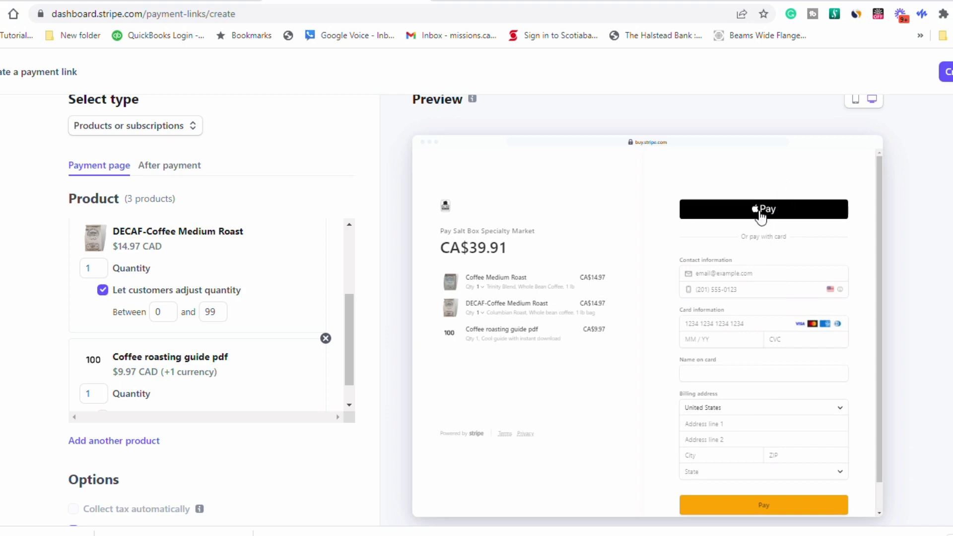
pyautogui.scroll(-1, 759, 211)
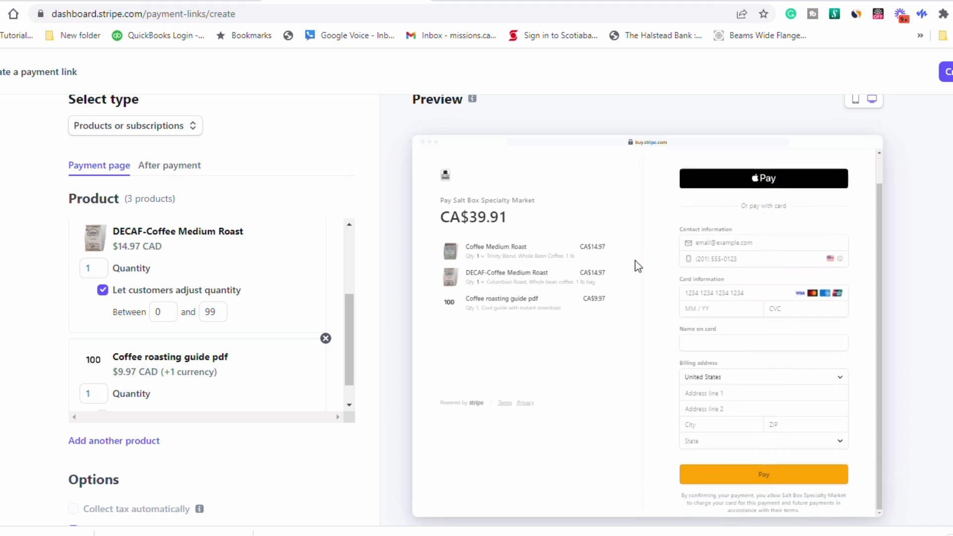
pyautogui.scroll(1, 742, 183)
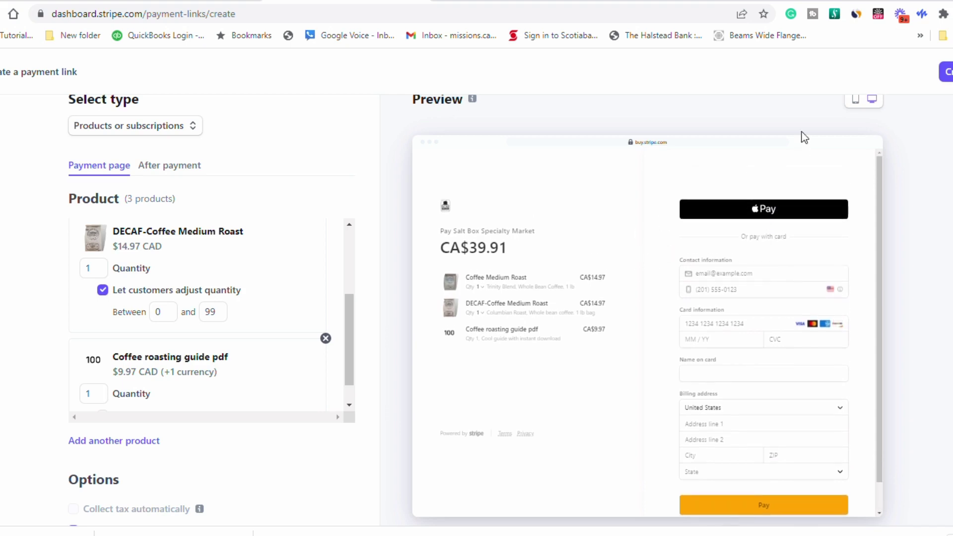
pyautogui.click(855, 100)
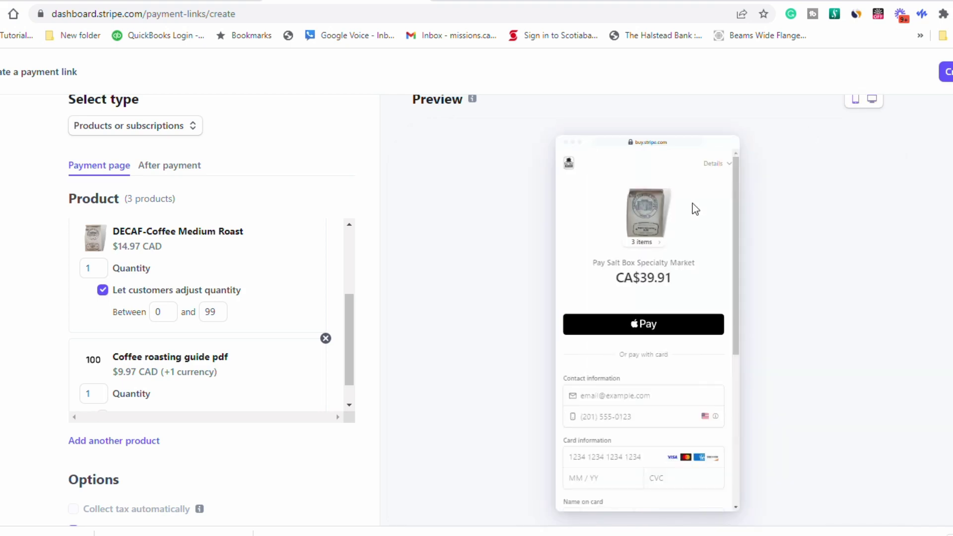
pyautogui.scroll(-3, 659, 218)
pyautogui.scroll(-3, 660, 231)
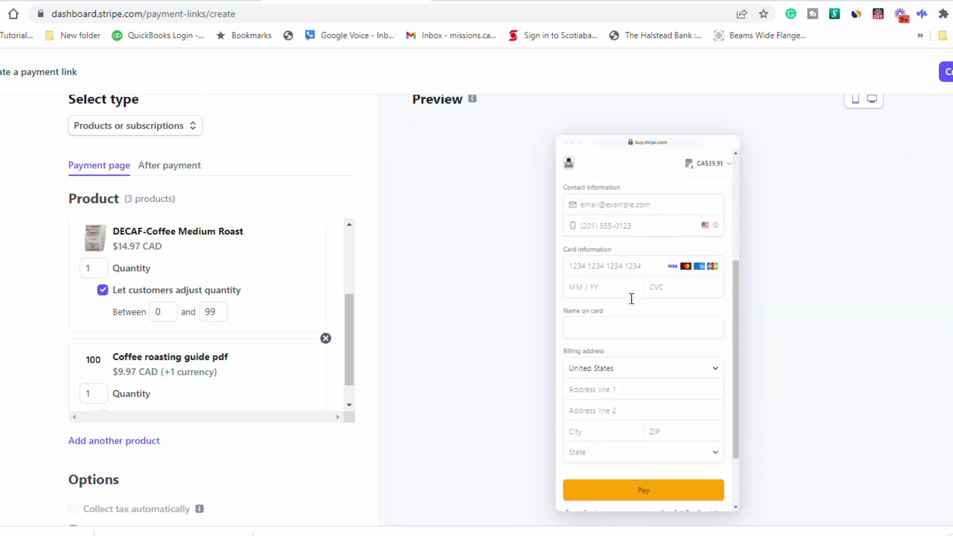
pyautogui.scroll(-2, 640, 317)
pyautogui.scroll(5, 626, 357)
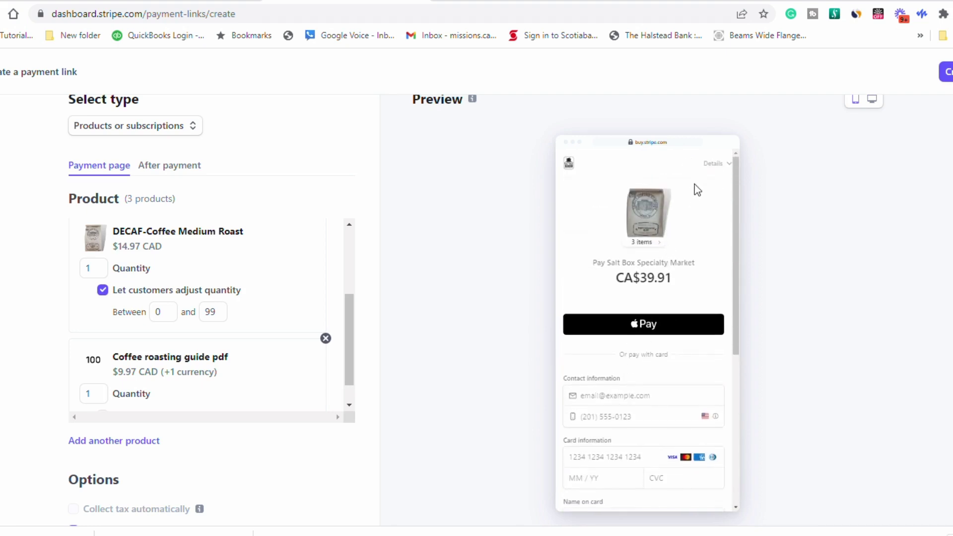
# Step: Expand and collapse the mobile order summary, checking the three items total CA$39.91
pyautogui.click(730, 164)
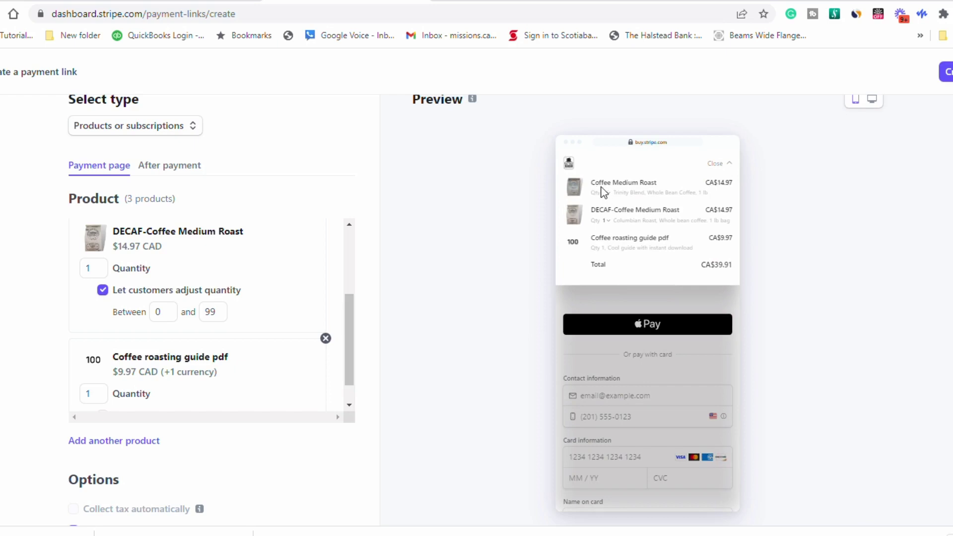
pyautogui.click(721, 165)
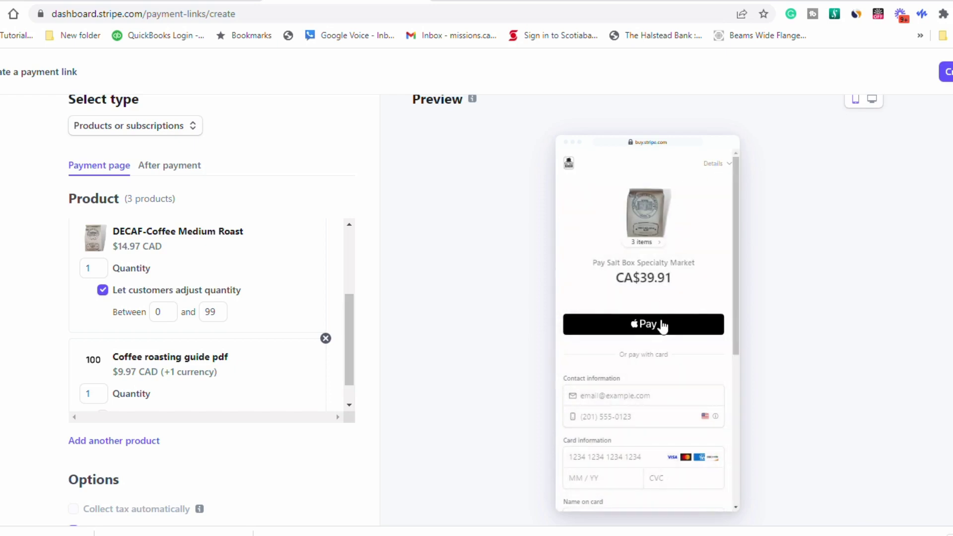
pyautogui.scroll(-4, 662, 320)
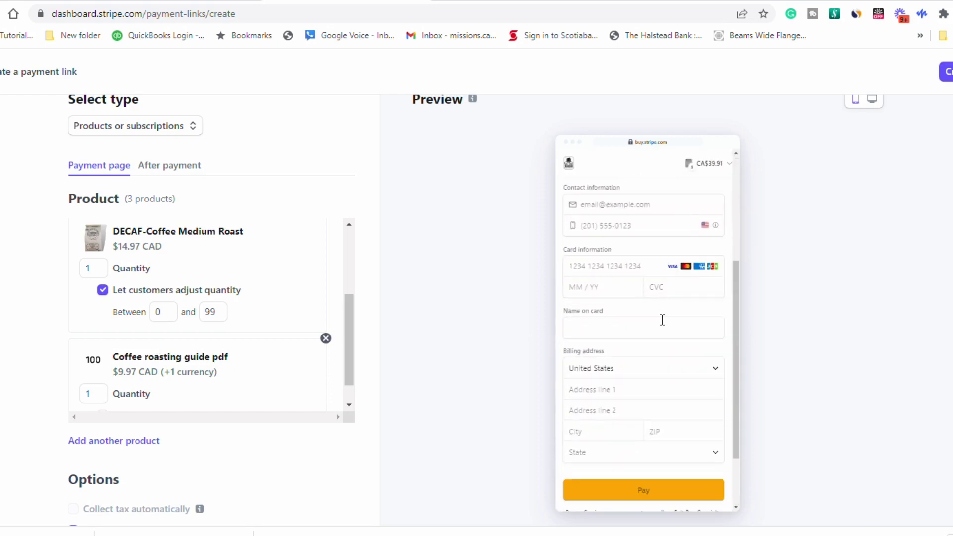
pyautogui.scroll(-1, 664, 320)
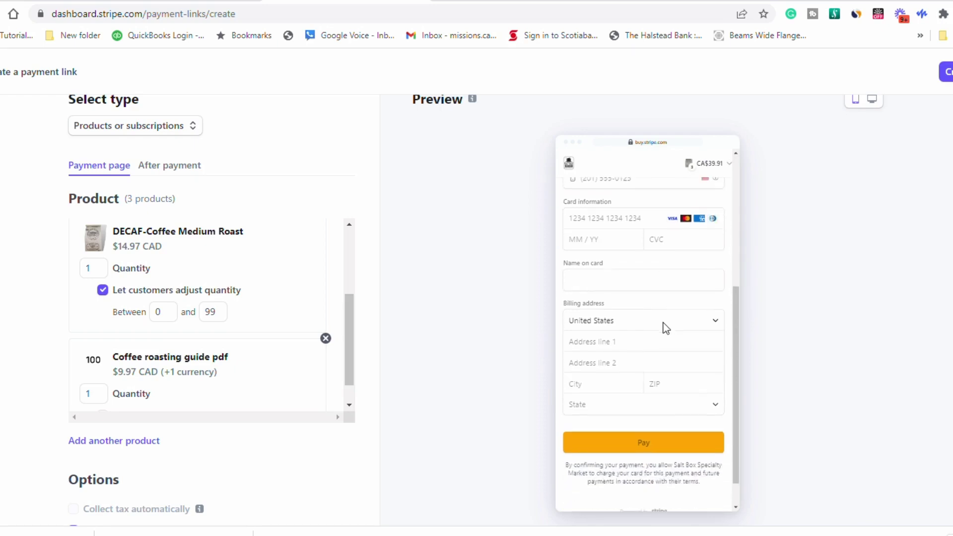
pyautogui.scroll(5, 664, 328)
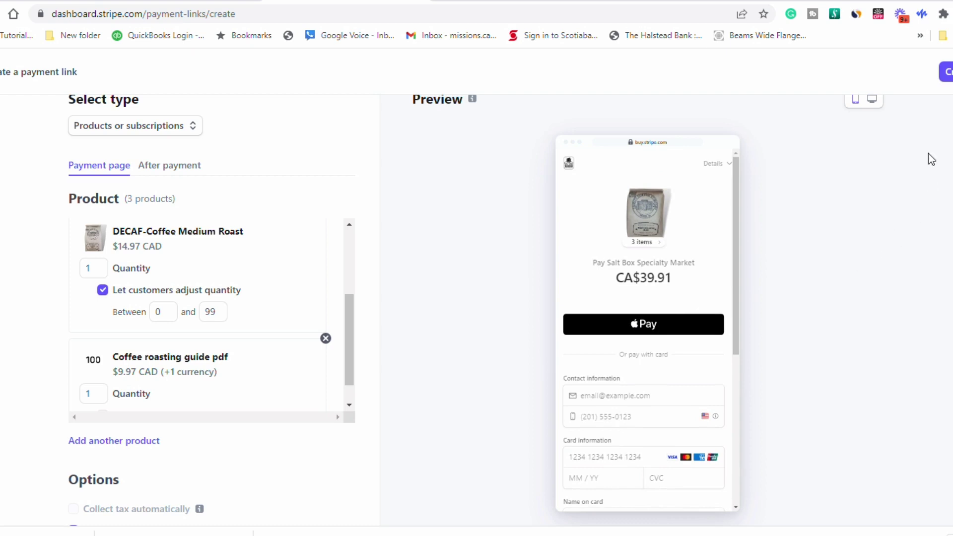
# Step: Return the preview to desktop, create the CA$39.91 payment link, and copy its URL
pyautogui.click(872, 99)
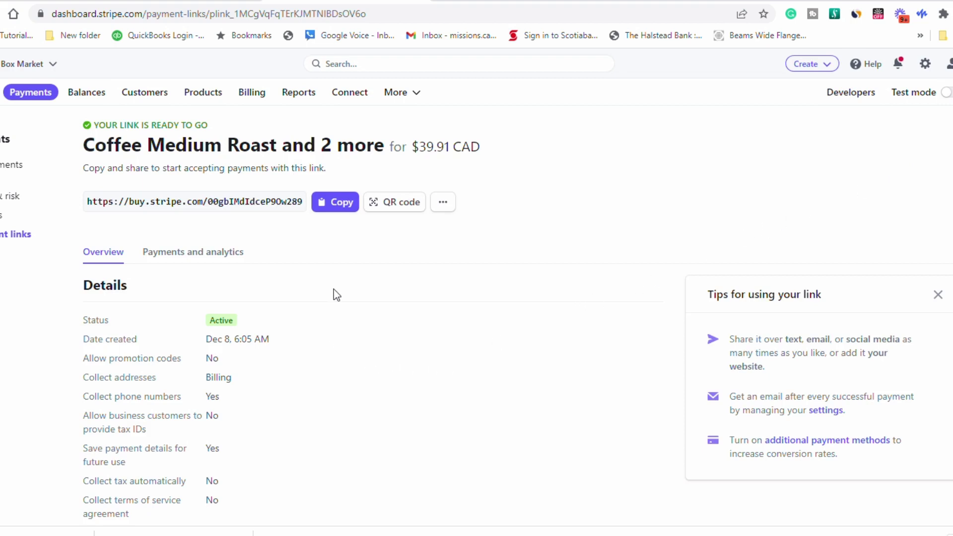
pyautogui.click(335, 207)
# Step: Load the copied payment link in a new Chrome tab to reach the live checkout
pyautogui.hotkey('ctrl', 't')
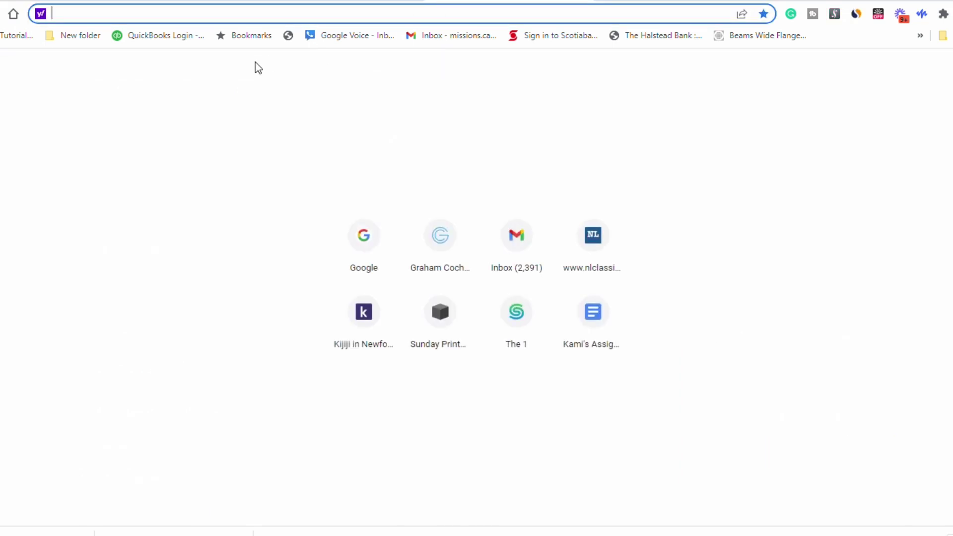
pyautogui.hotkey('ctrl', 'v')
pyautogui.press('Return')
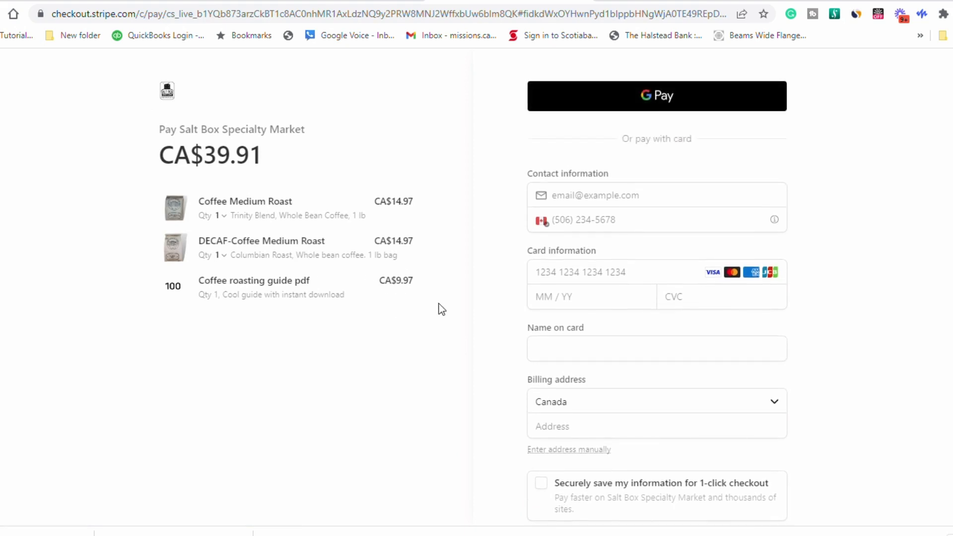
# Step: Remove Coffee Medium Roast by setting its quantity to 0, leaving a CA$24.94 total
pyautogui.scroll(-2, 406, 169)
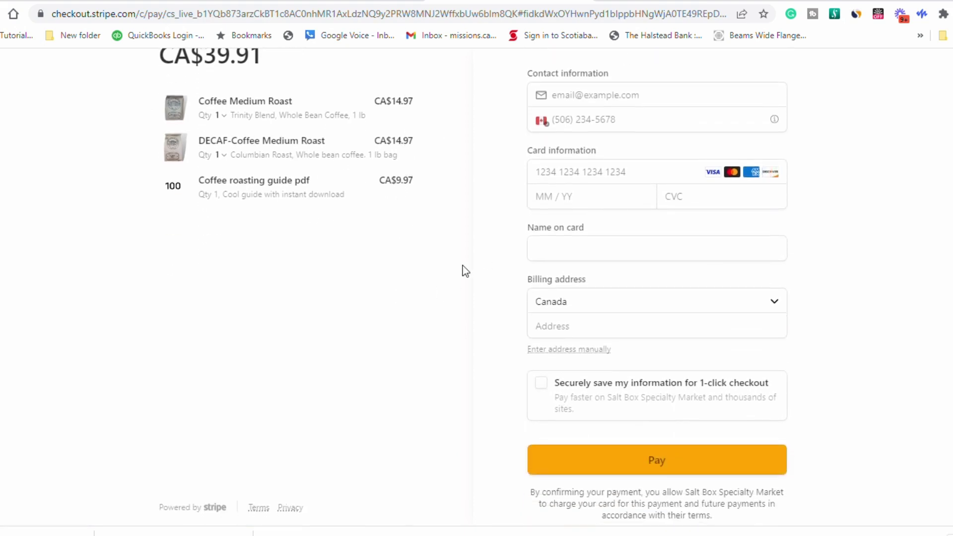
pyautogui.scroll(1, 479, 260)
pyautogui.scroll(1, 479, 260)
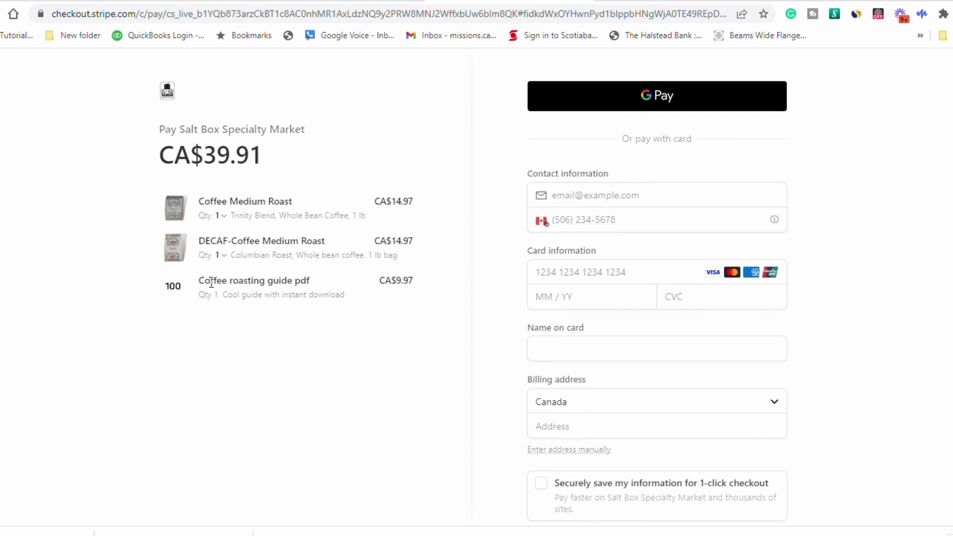
pyautogui.click(221, 215)
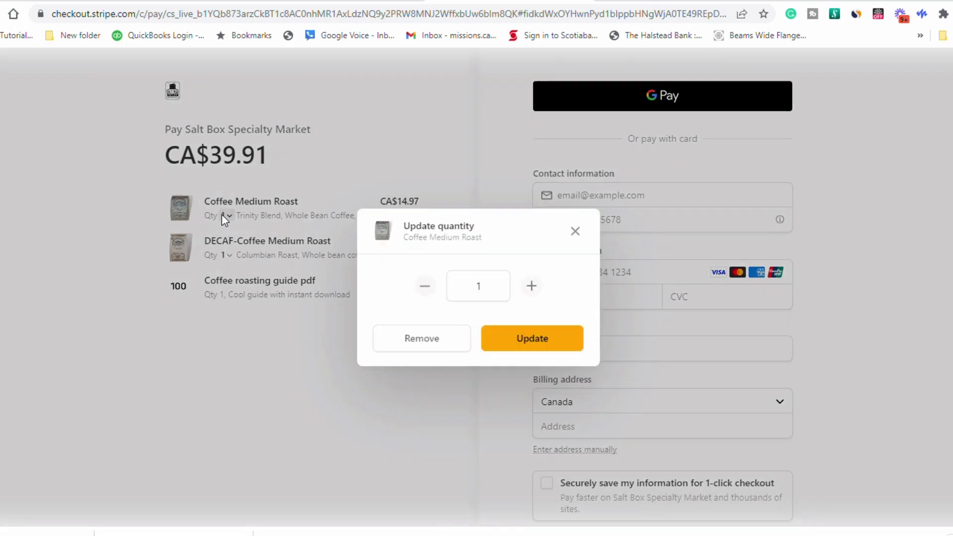
pyautogui.click(424, 287)
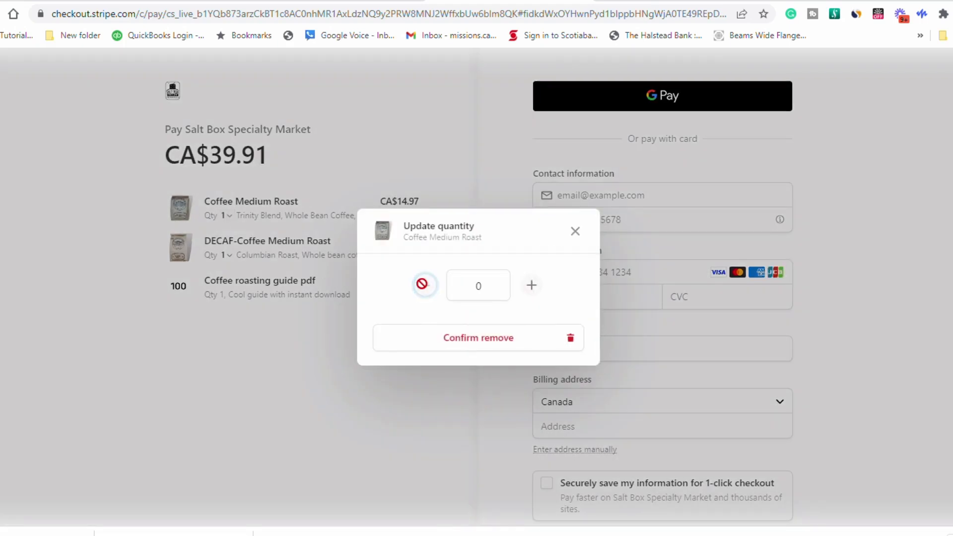
pyautogui.click(488, 342)
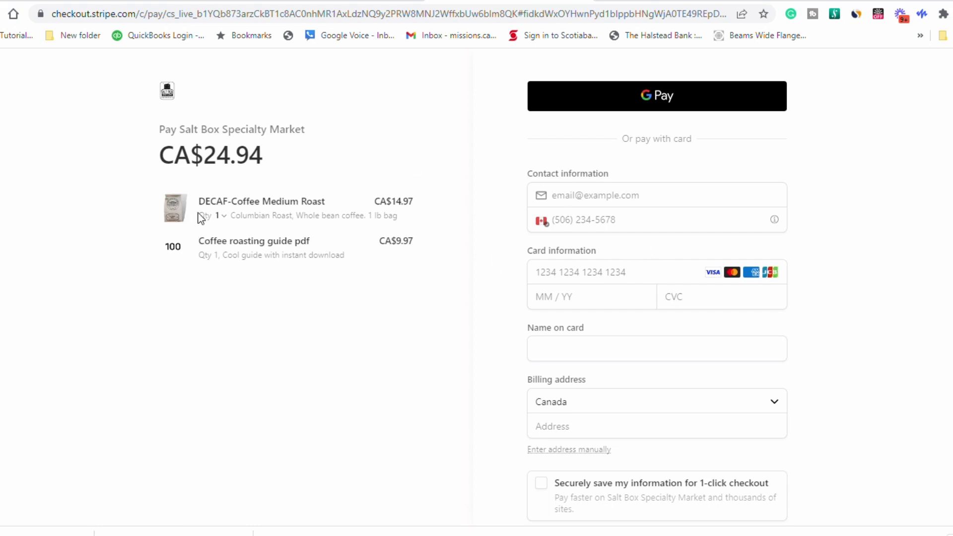
# Step: Update the DECAF-Coffee Medium Roast quantity to 6, bringing the total to CA$99.79
pyautogui.click(223, 217)
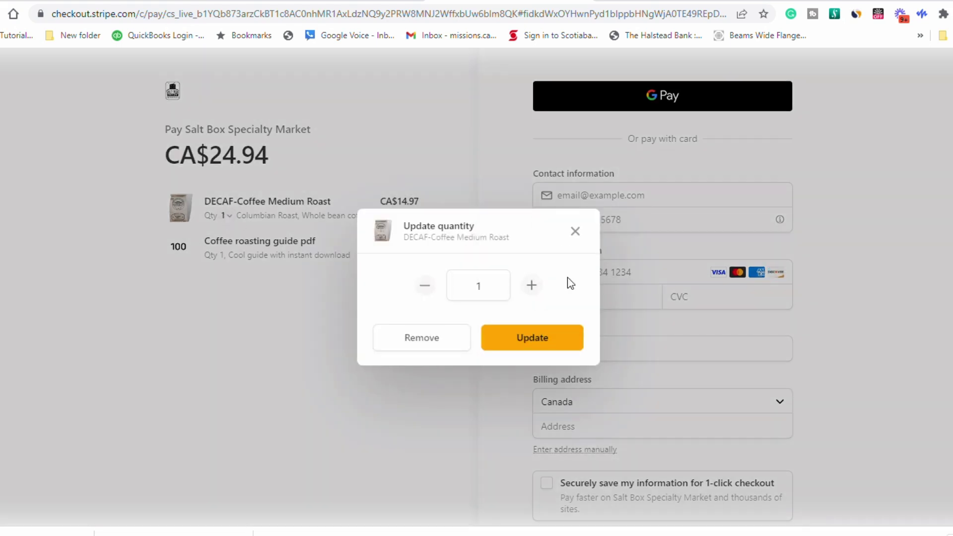
pyautogui.click(530, 287)
pyautogui.click(530, 288)
pyautogui.click(506, 342)
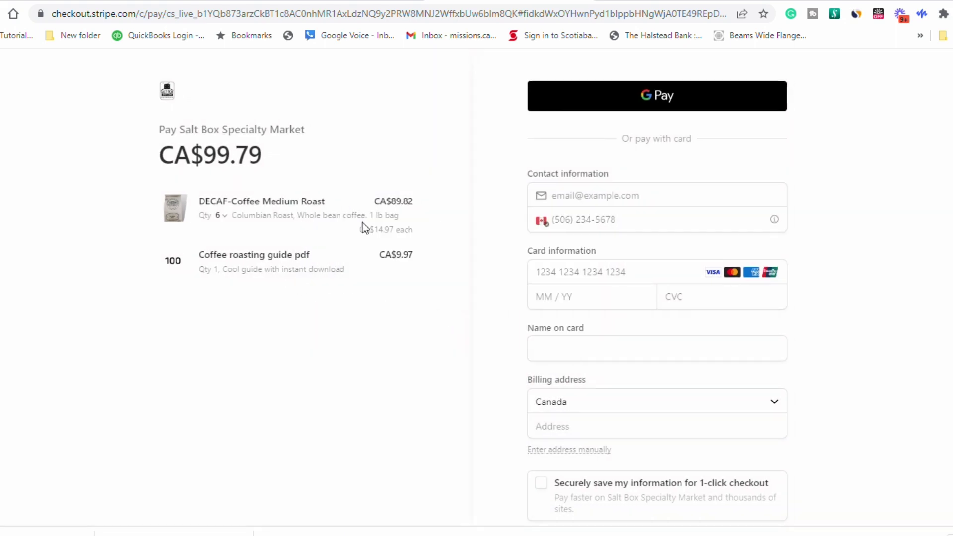
# Step: Tick 'Securely save my information for 1-click checkout'
pyautogui.scroll(-2, 688, 263)
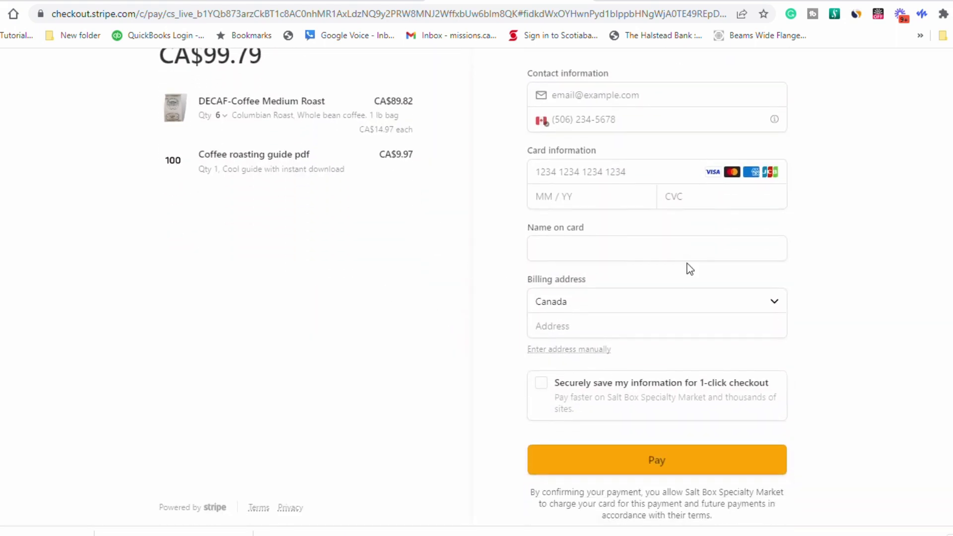
pyautogui.scroll(2, 687, 264)
pyautogui.scroll(-1, 687, 264)
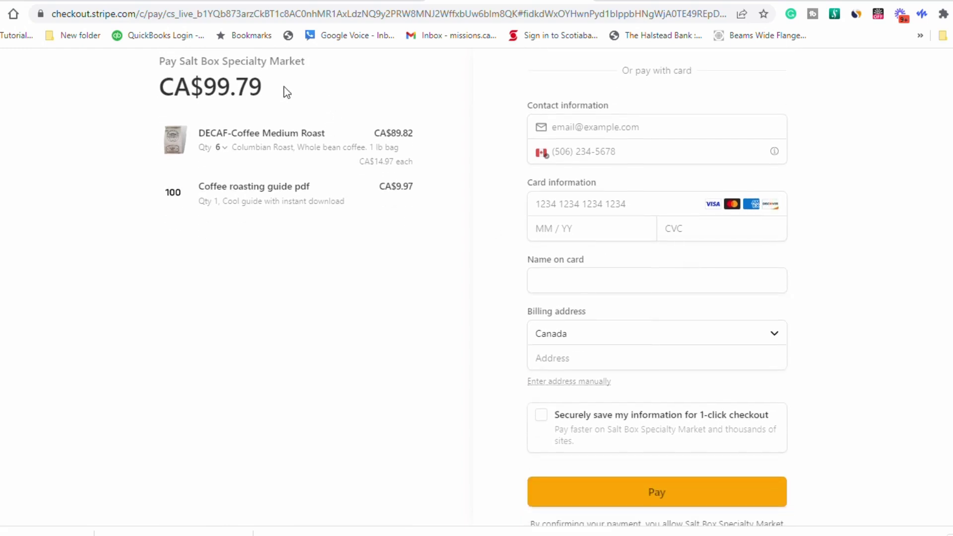
pyautogui.scroll(2, 631, 226)
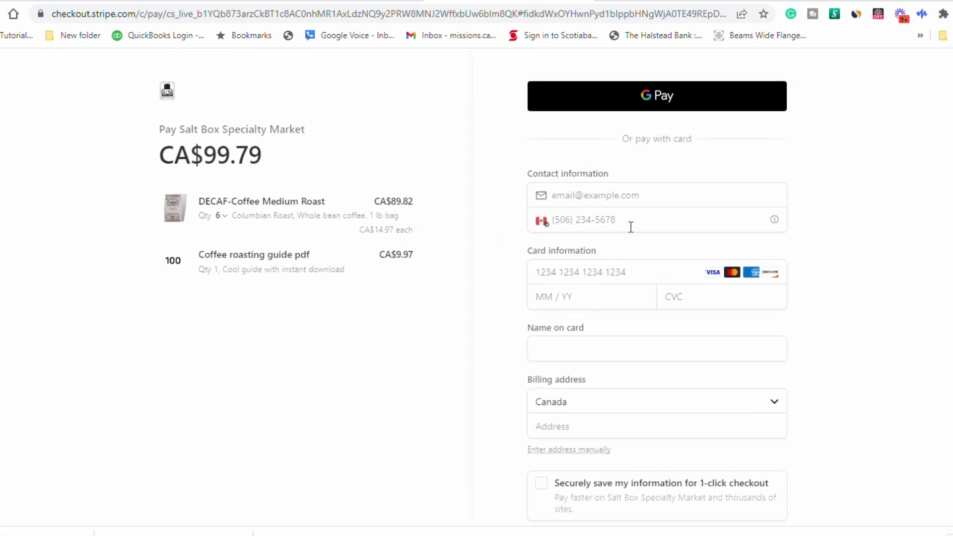
pyautogui.scroll(-1, 635, 210)
pyautogui.scroll(-1, 672, 236)
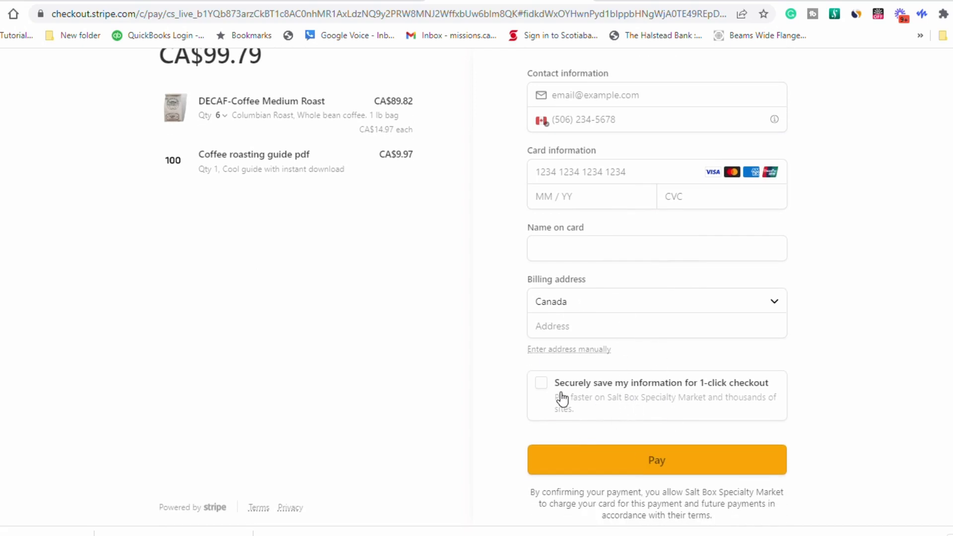
pyautogui.click(545, 385)
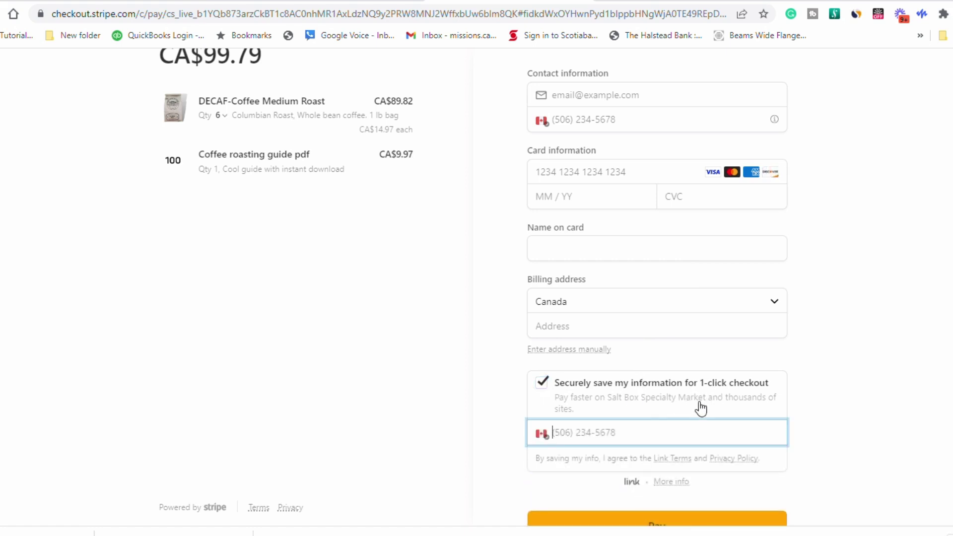
pyautogui.scroll(-1, 612, 405)
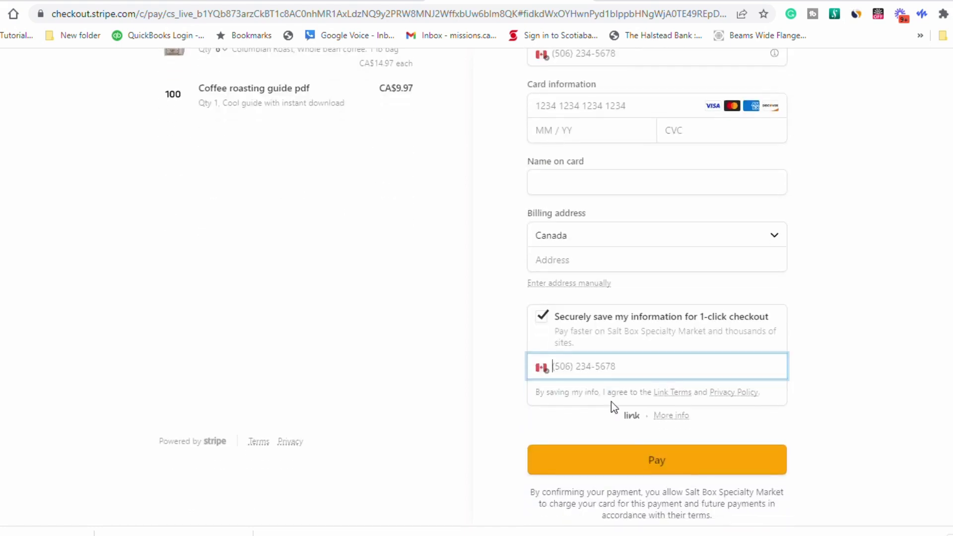
pyautogui.scroll(3, 613, 491)
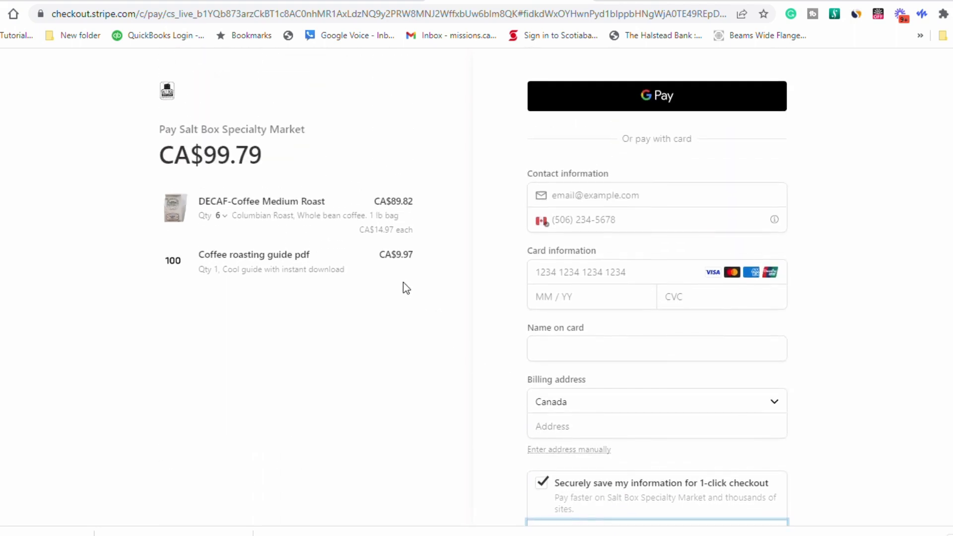
pyautogui.scroll(-3, 614, 292)
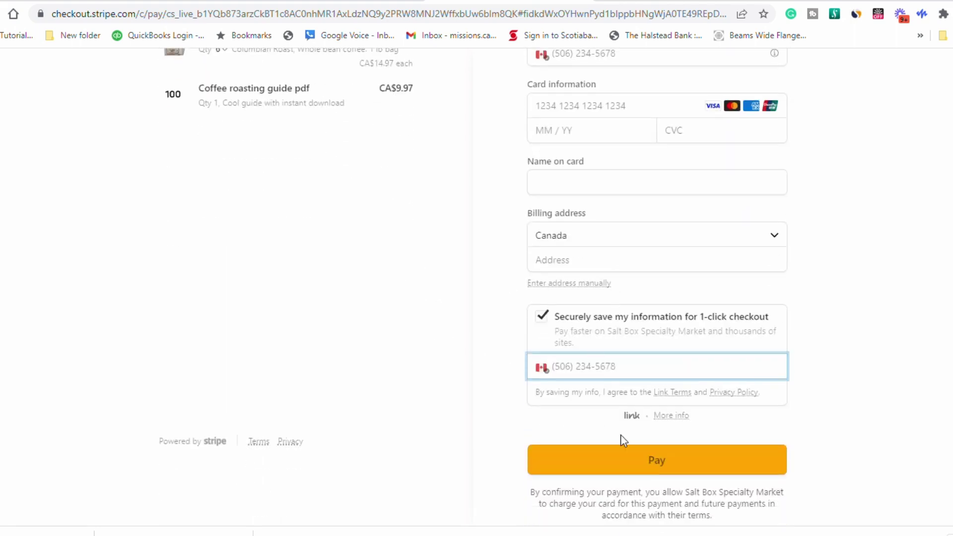
pyautogui.scroll(3, 620, 440)
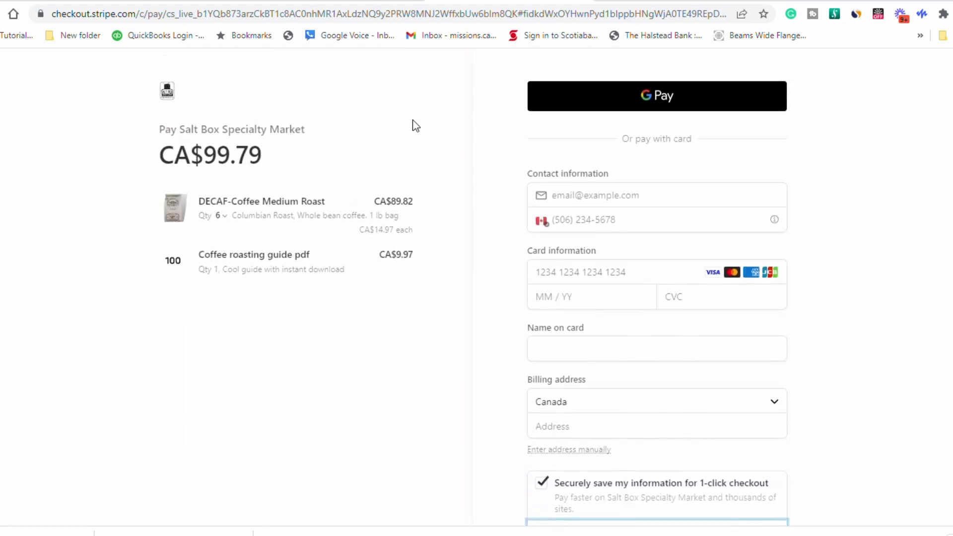